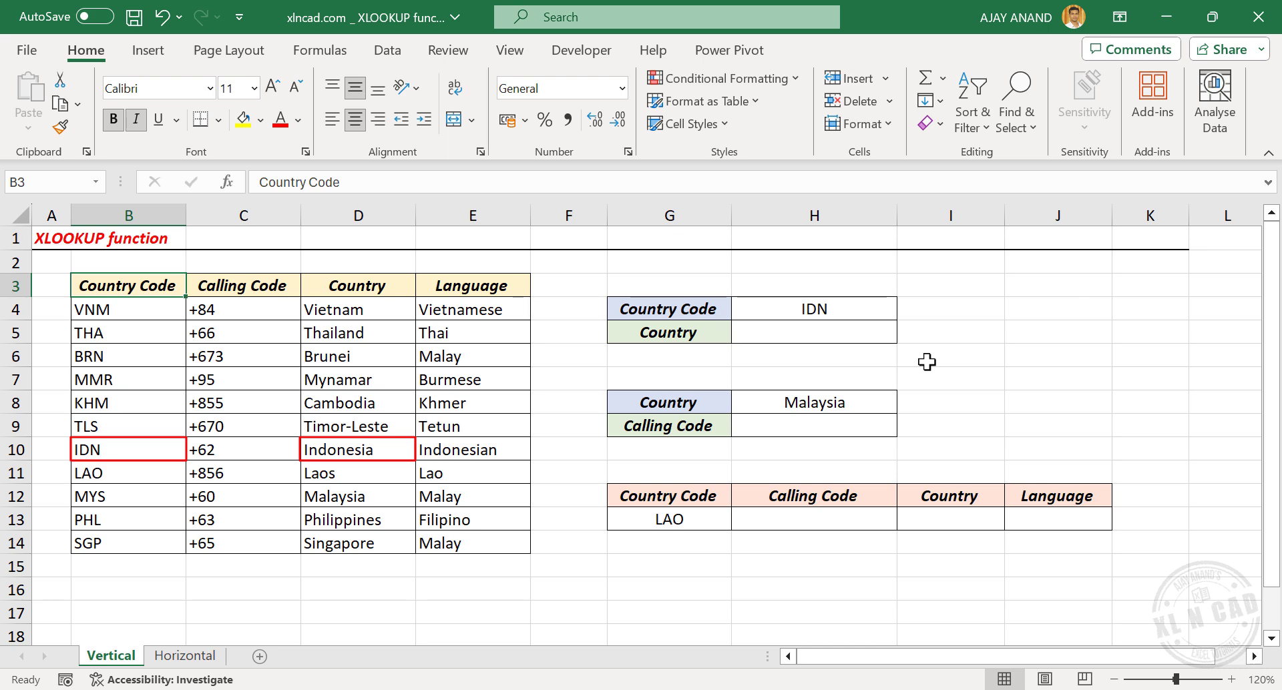
# Step: Enter =XLOOKUP(H4,B4:B14,D4:D14) in H5 so code IDN returns Indonesia
pyautogui.click(812, 332)
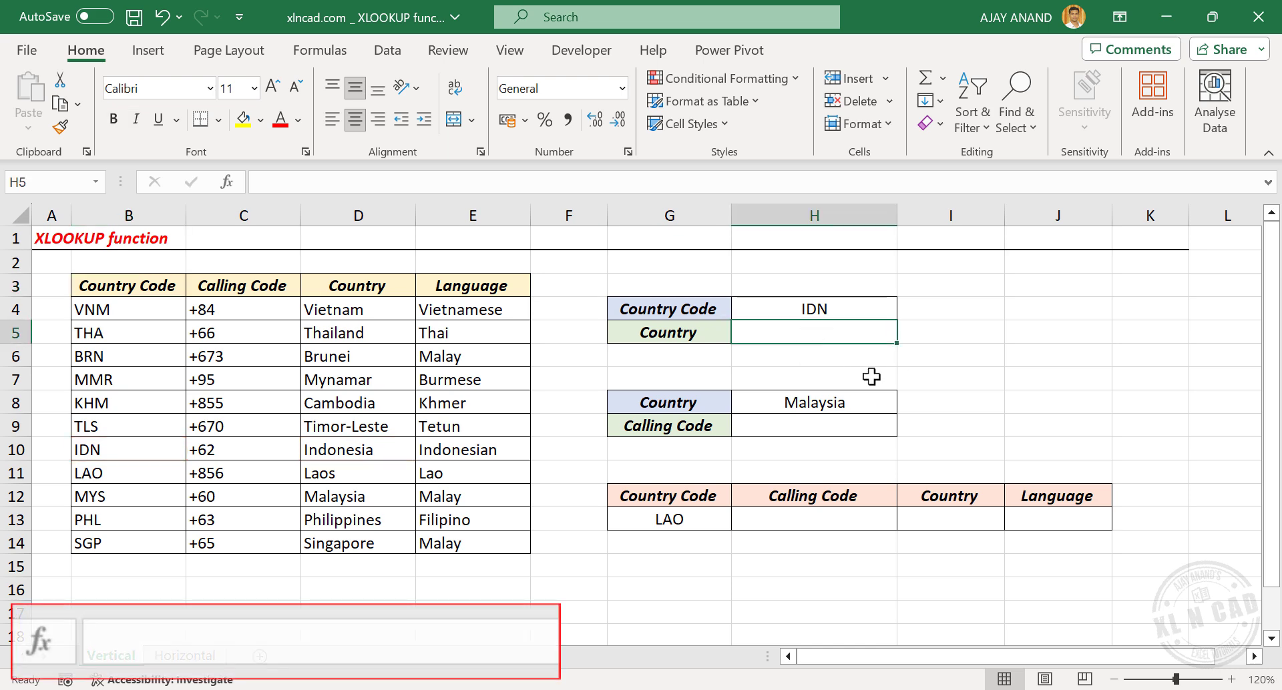
pyautogui.write('=XLOOKUP')
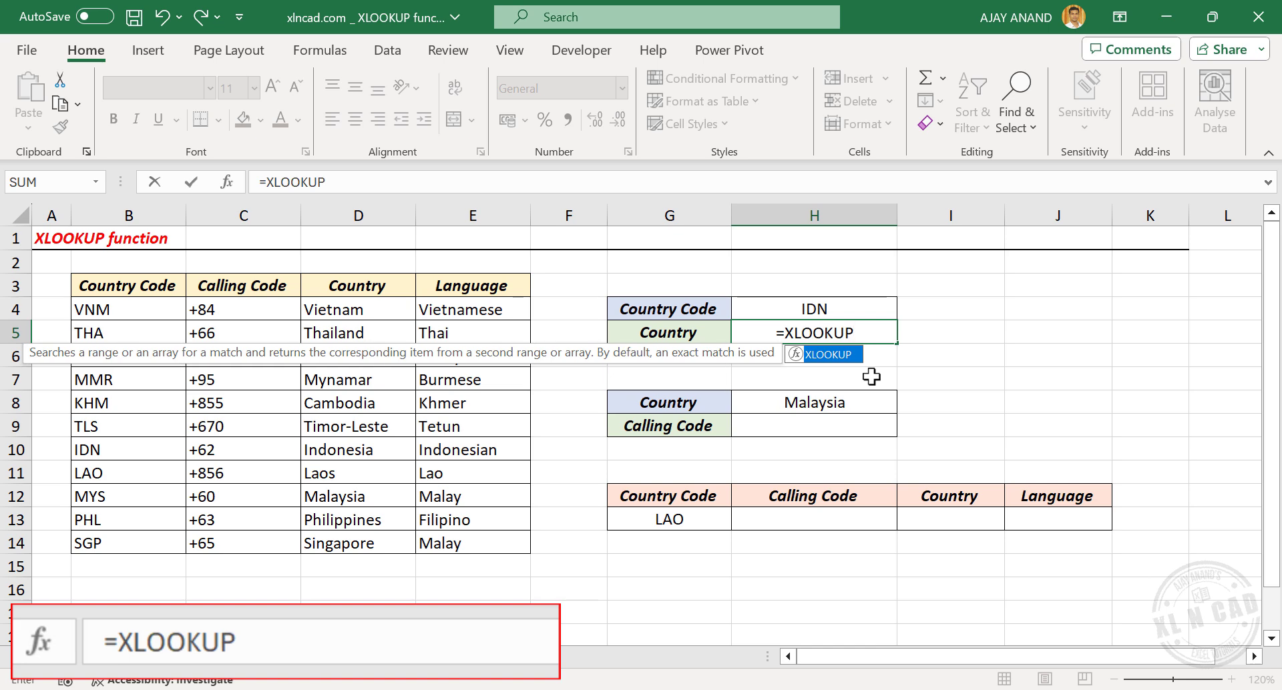
pyautogui.write('(')
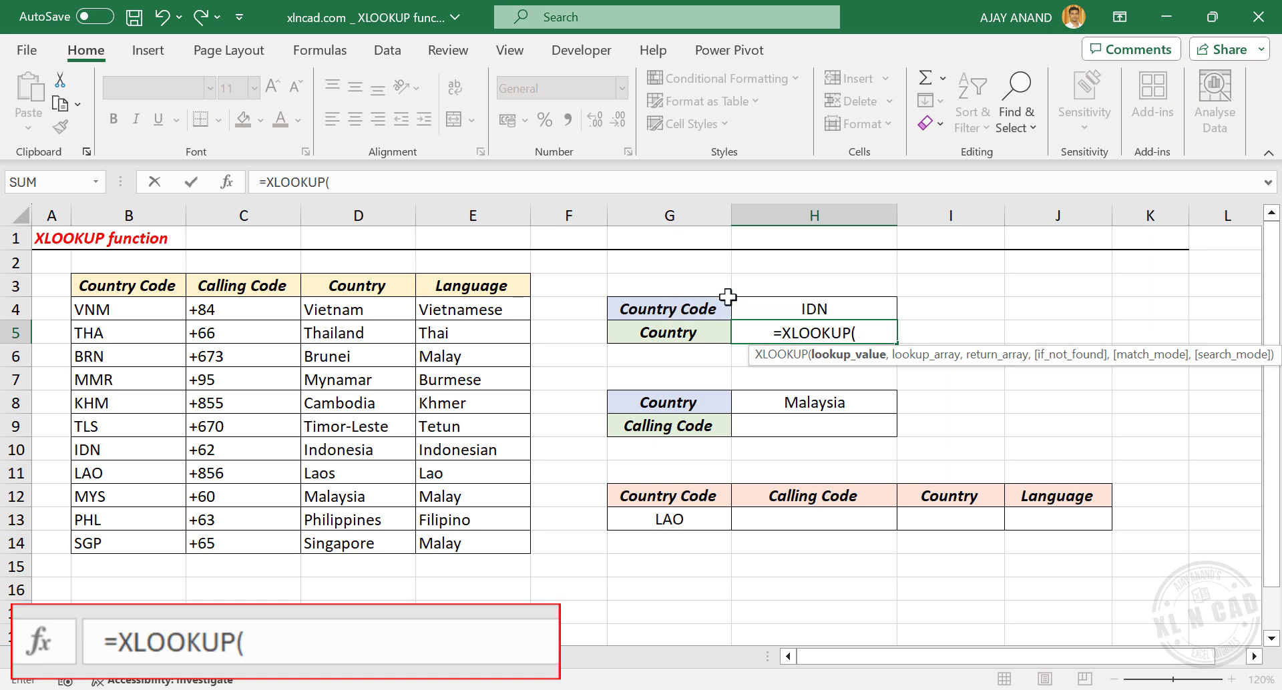
pyautogui.click(863, 308)
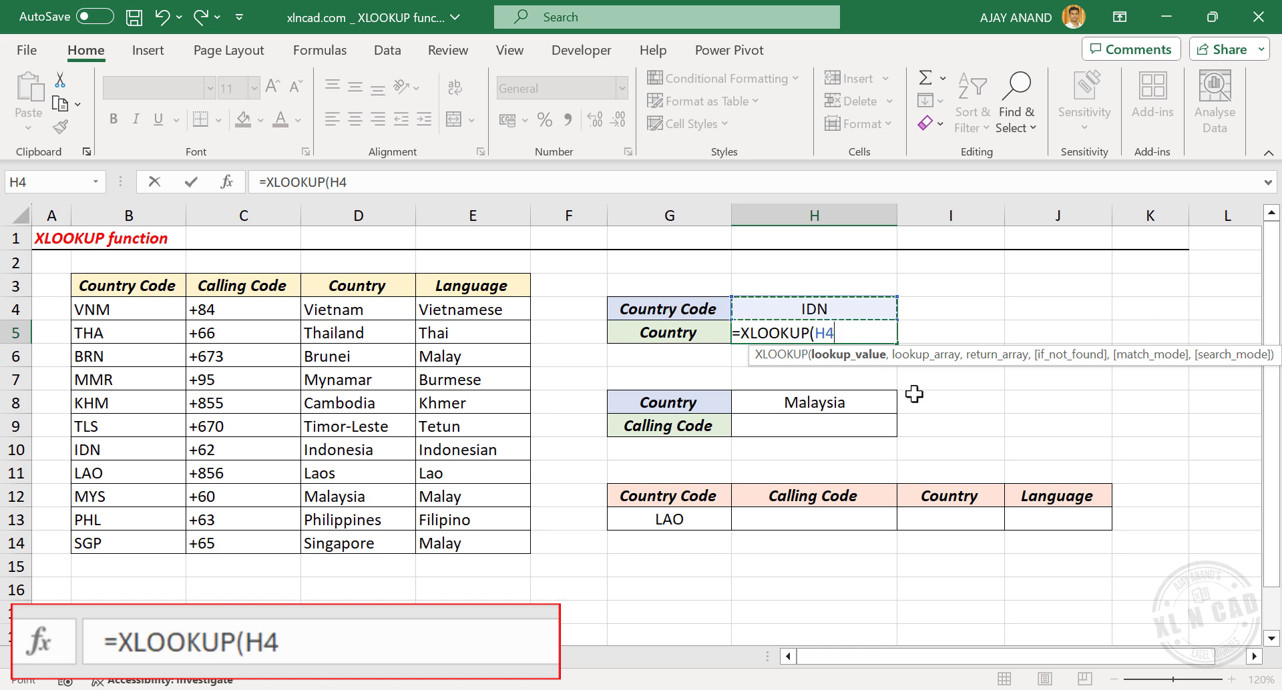
pyautogui.write(',')
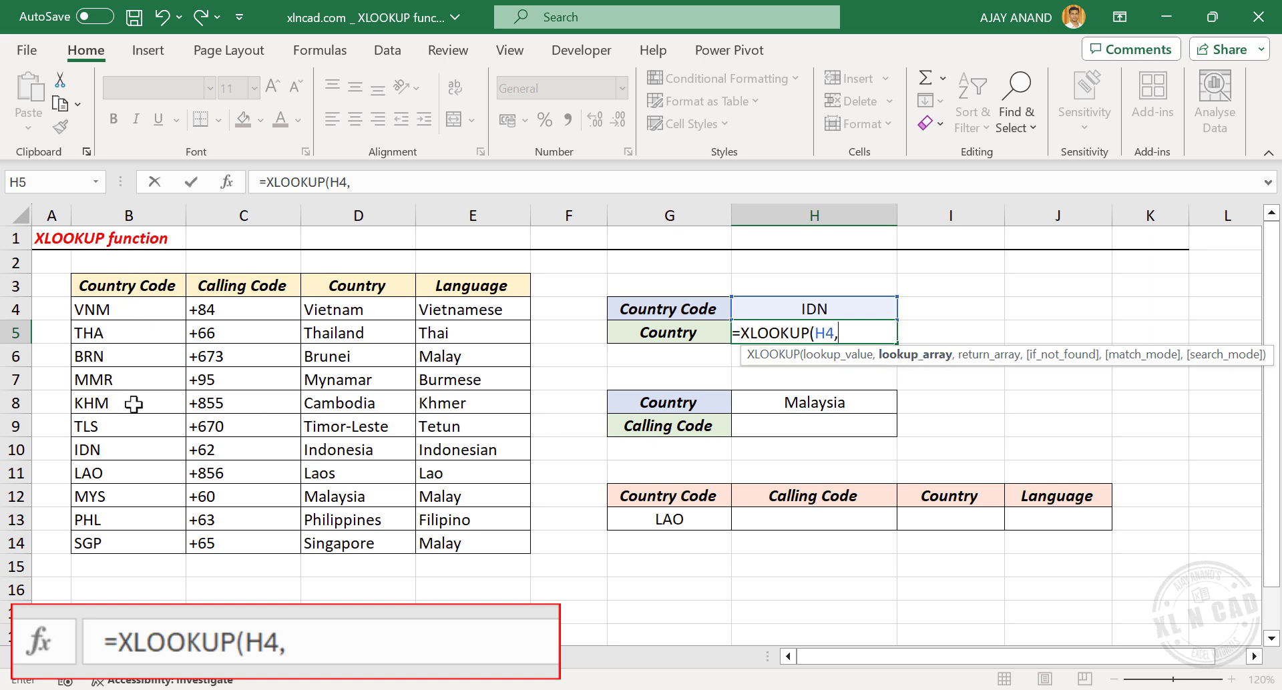
pyautogui.moveTo(137, 308); pyautogui.dragTo(143, 544)
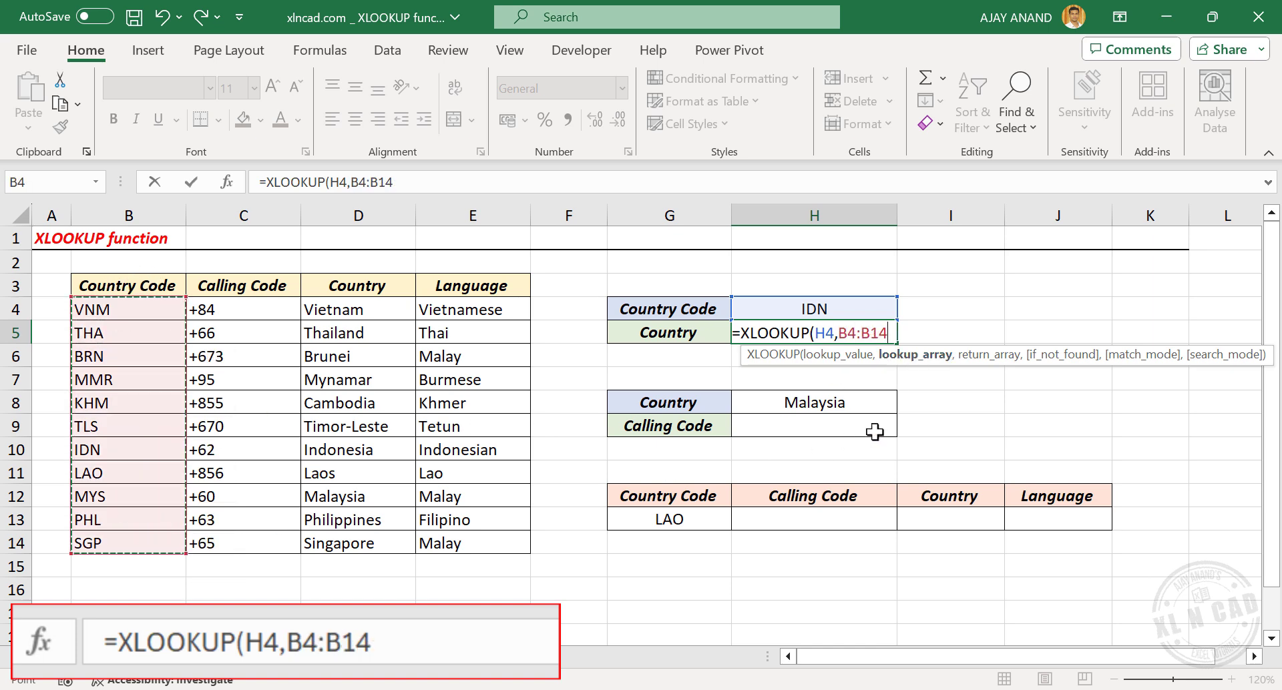
pyautogui.write(',')
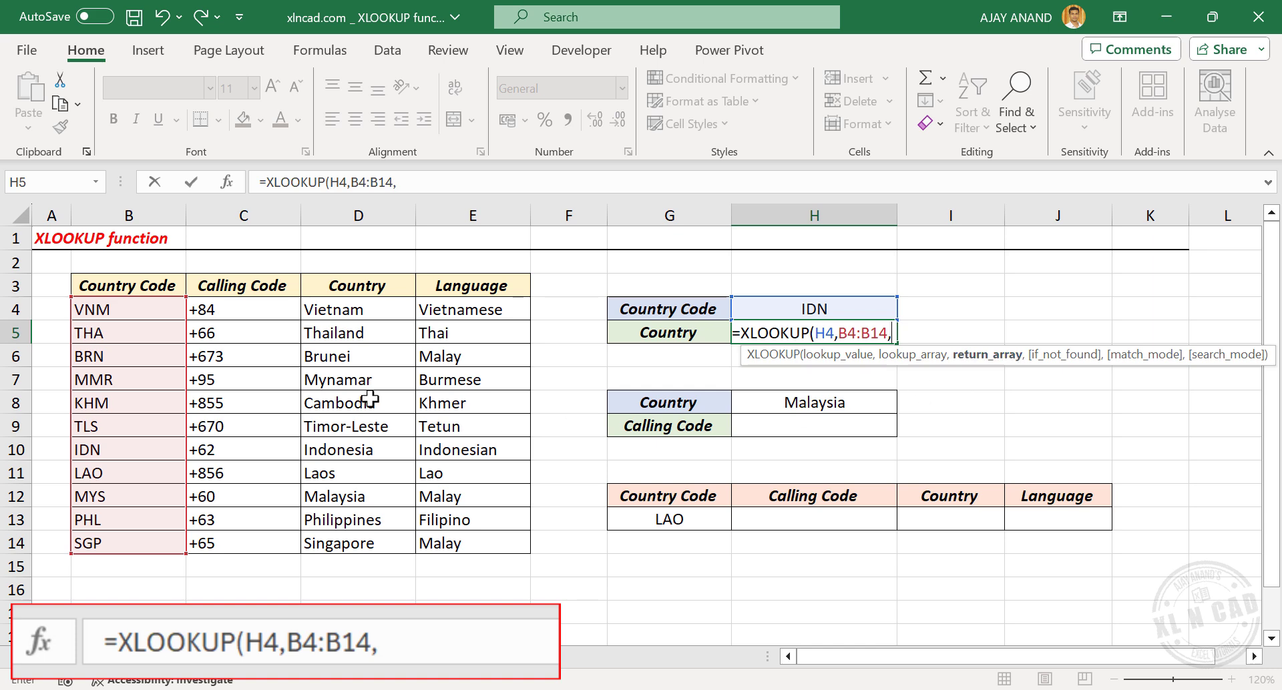
pyautogui.moveTo(366, 308); pyautogui.dragTo(372, 535)
pyautogui.write(')')
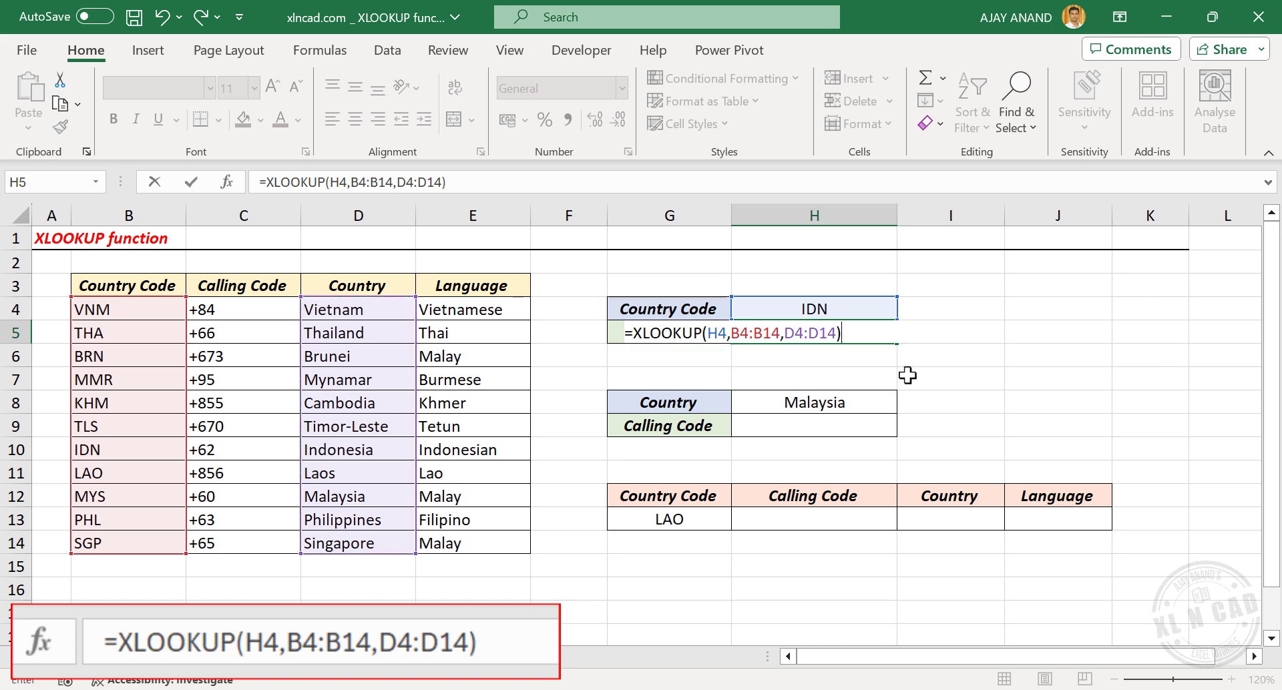
pyautogui.press('Return')
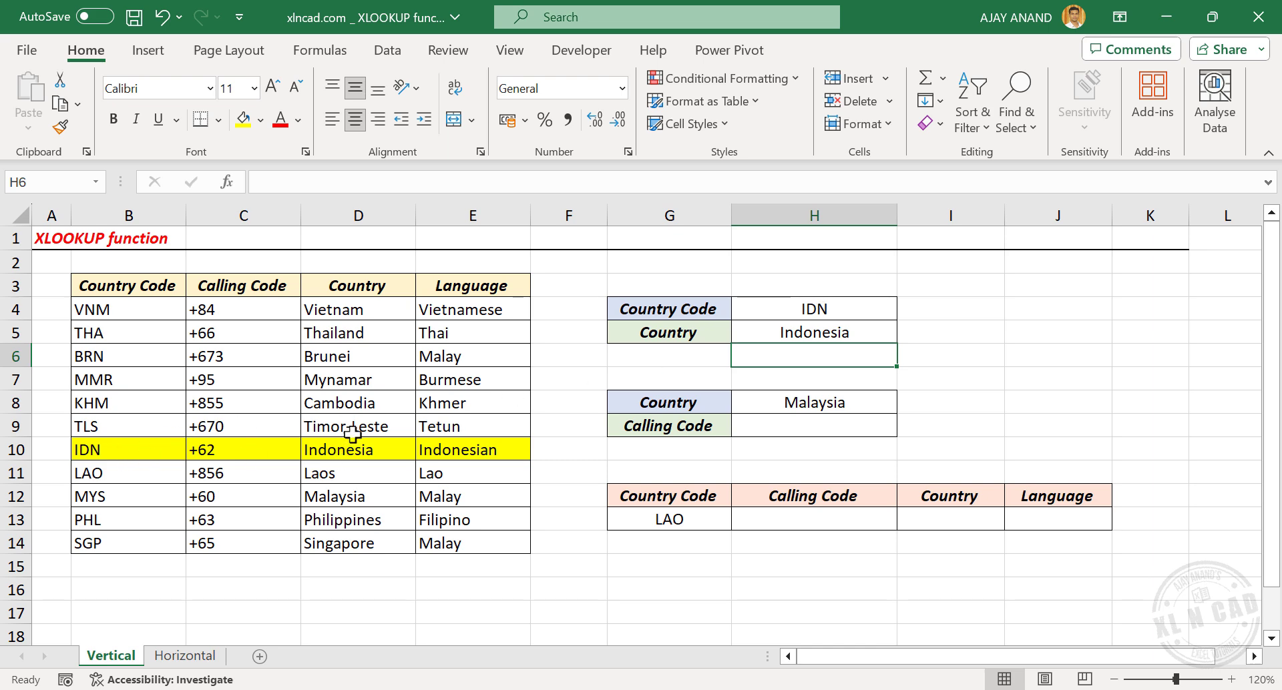
# Step: Replace the code in H4 with THA, updating the H5 country to Thailand
pyautogui.click(837, 314)
pyautogui.write('THA')
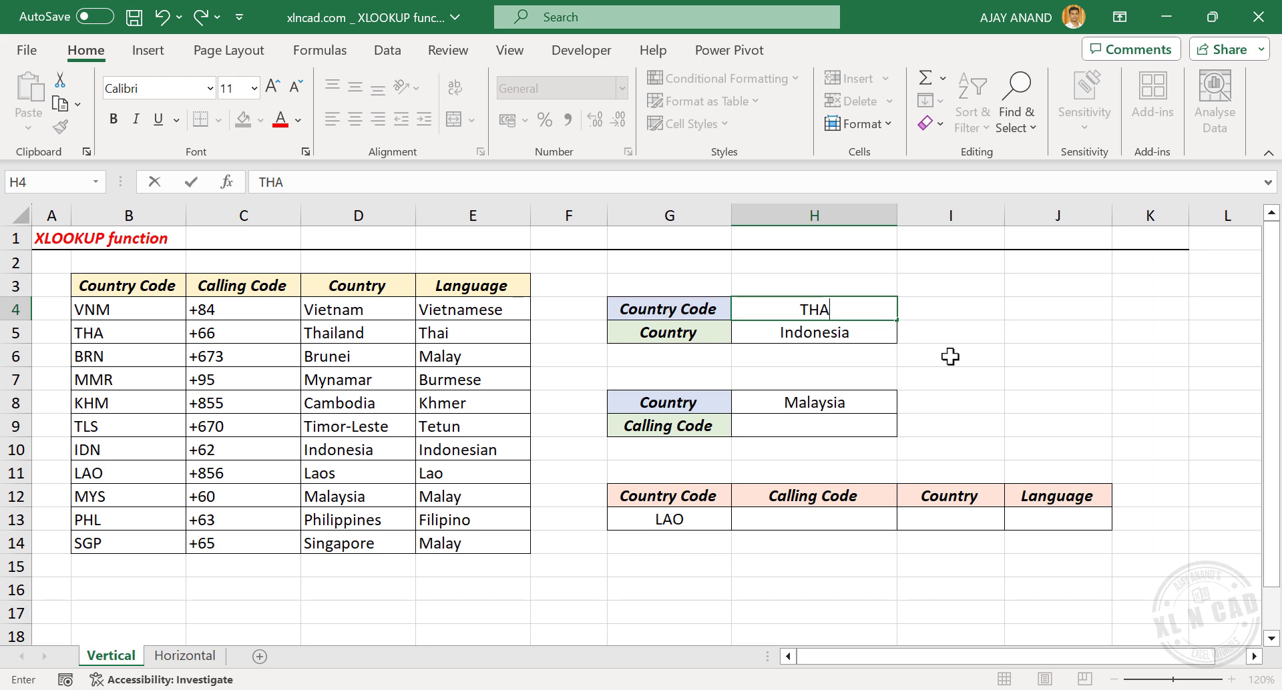
pyautogui.press('Return')
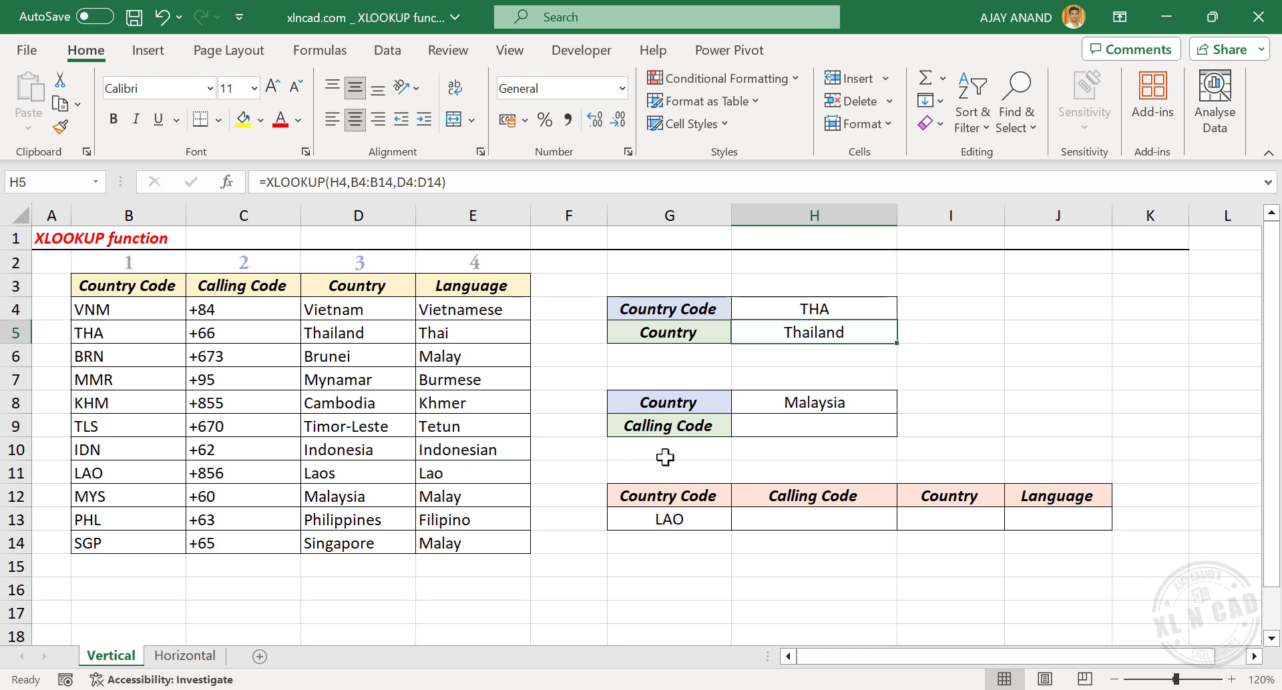
# Step: Enter =XLOOKUP(H8,D4:D14,C4:C14) in H9, returning +60 for Malaysia
pyautogui.click(802, 425)
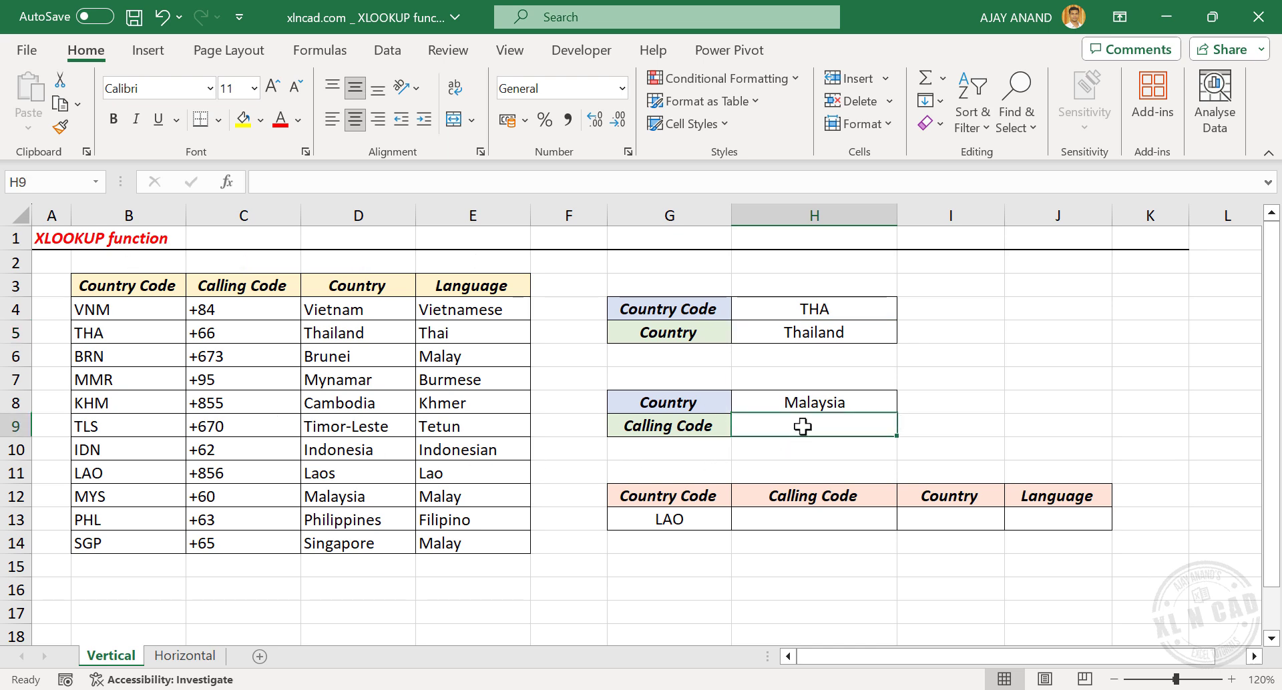
pyautogui.click(290, 185)
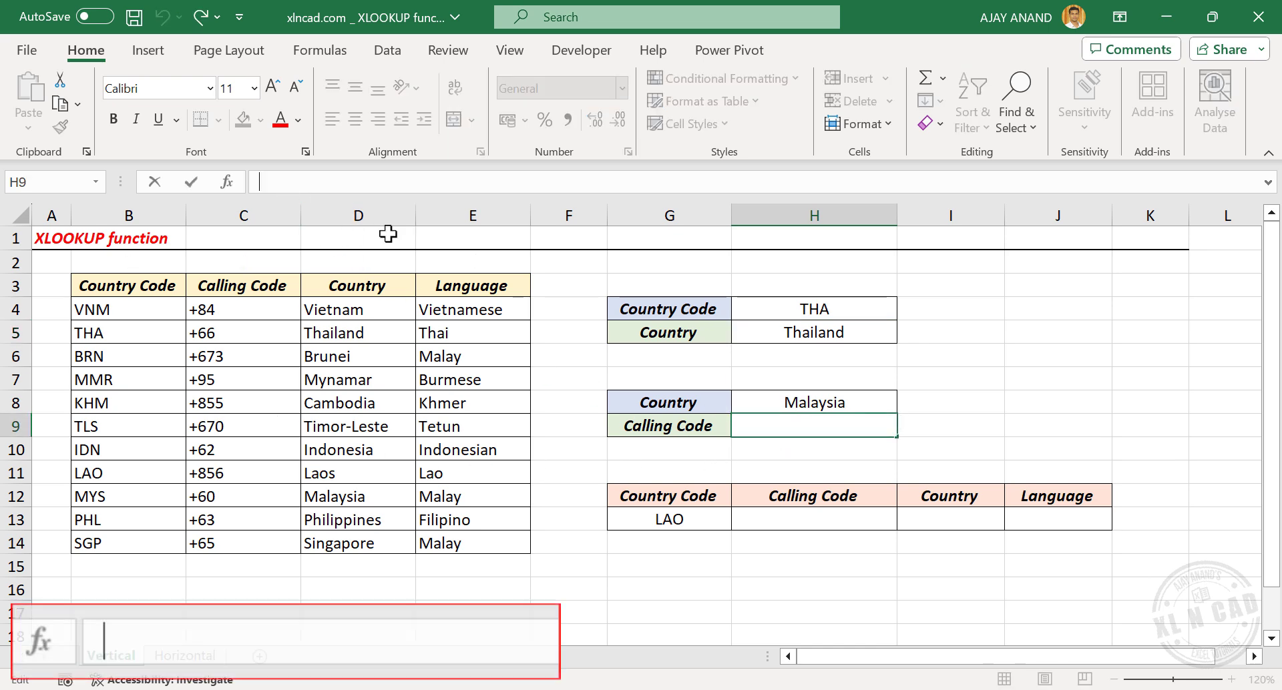
pyautogui.write('=XLOOK')
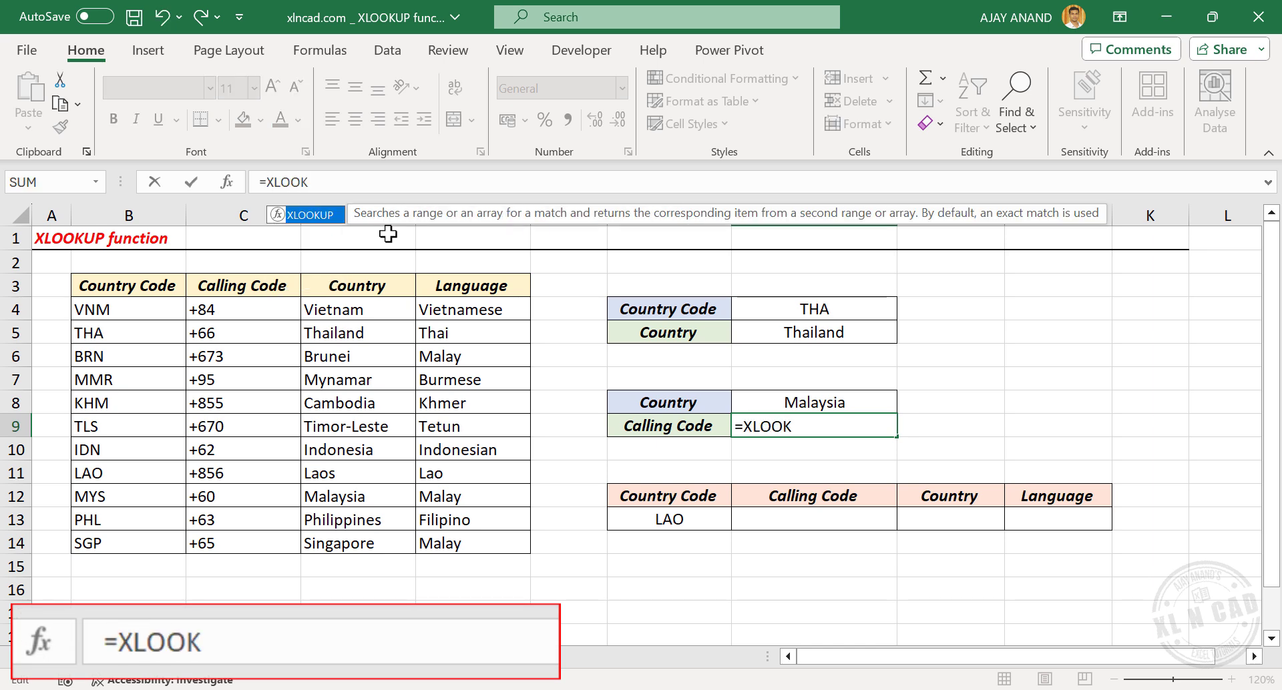
pyautogui.write('UP(')
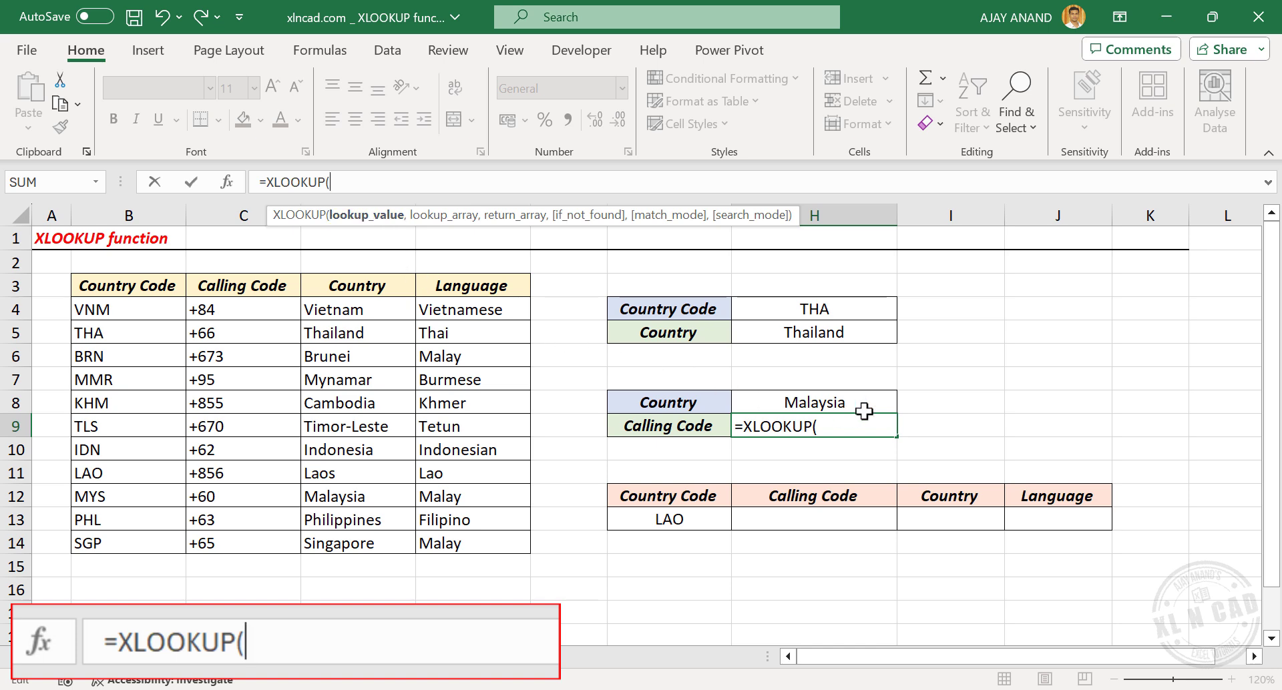
pyautogui.click(886, 403)
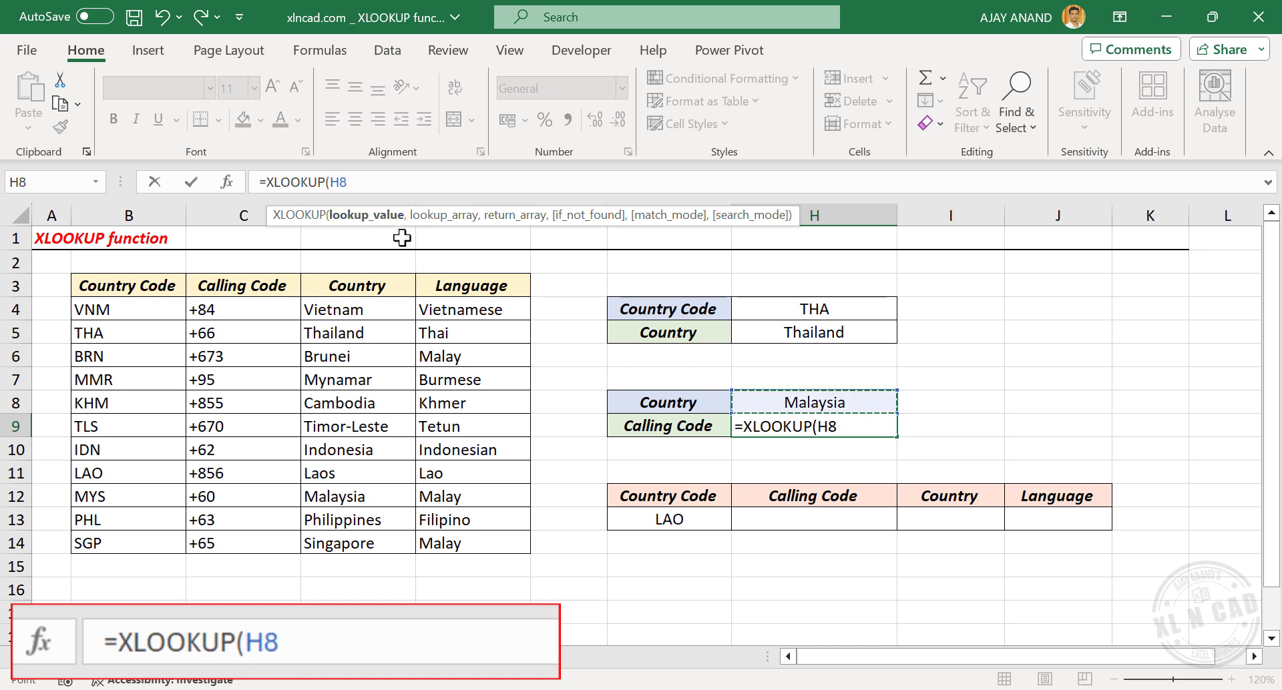
pyautogui.write(',')
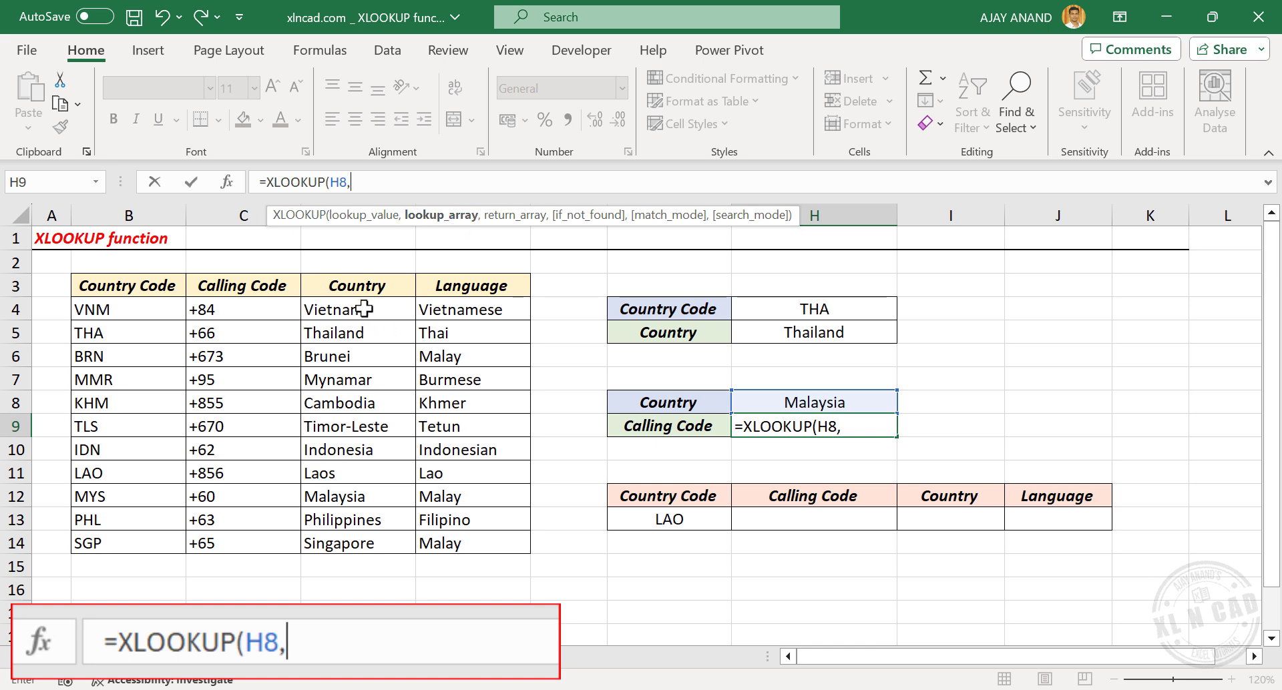
pyautogui.moveTo(374, 309); pyautogui.dragTo(366, 544)
pyautogui.write(',')
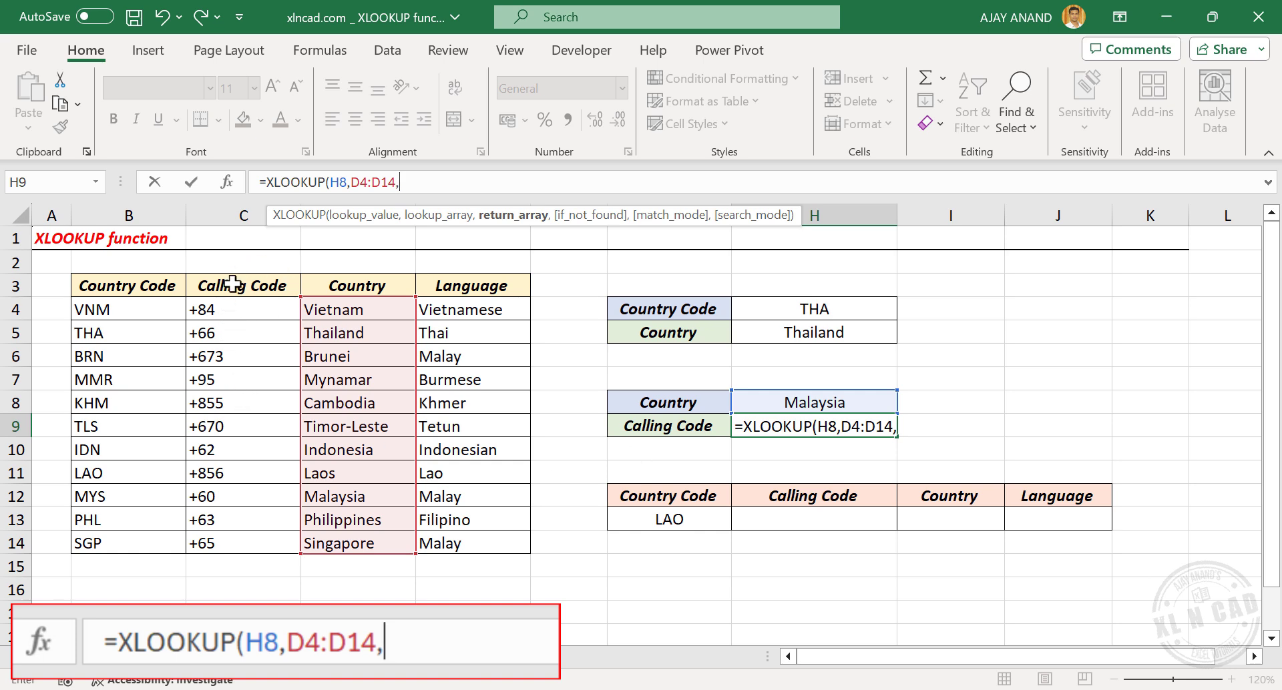
pyautogui.moveTo(237, 308); pyautogui.dragTo(253, 545)
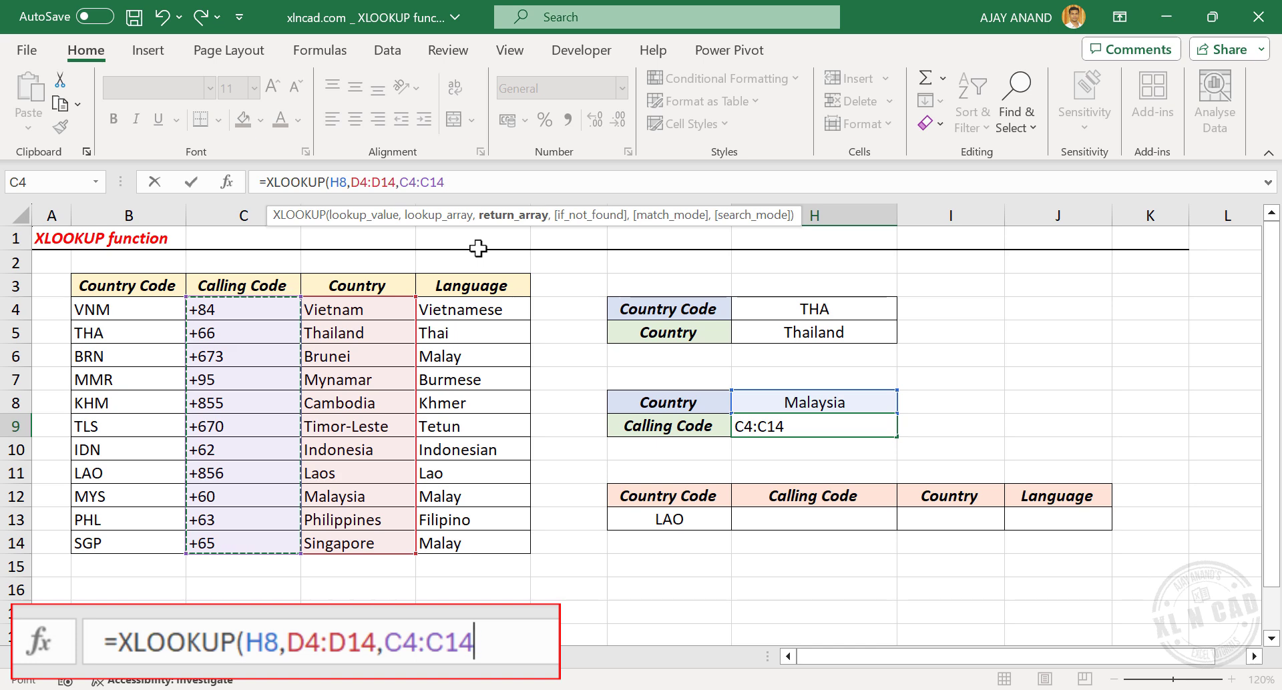
pyautogui.write(')')
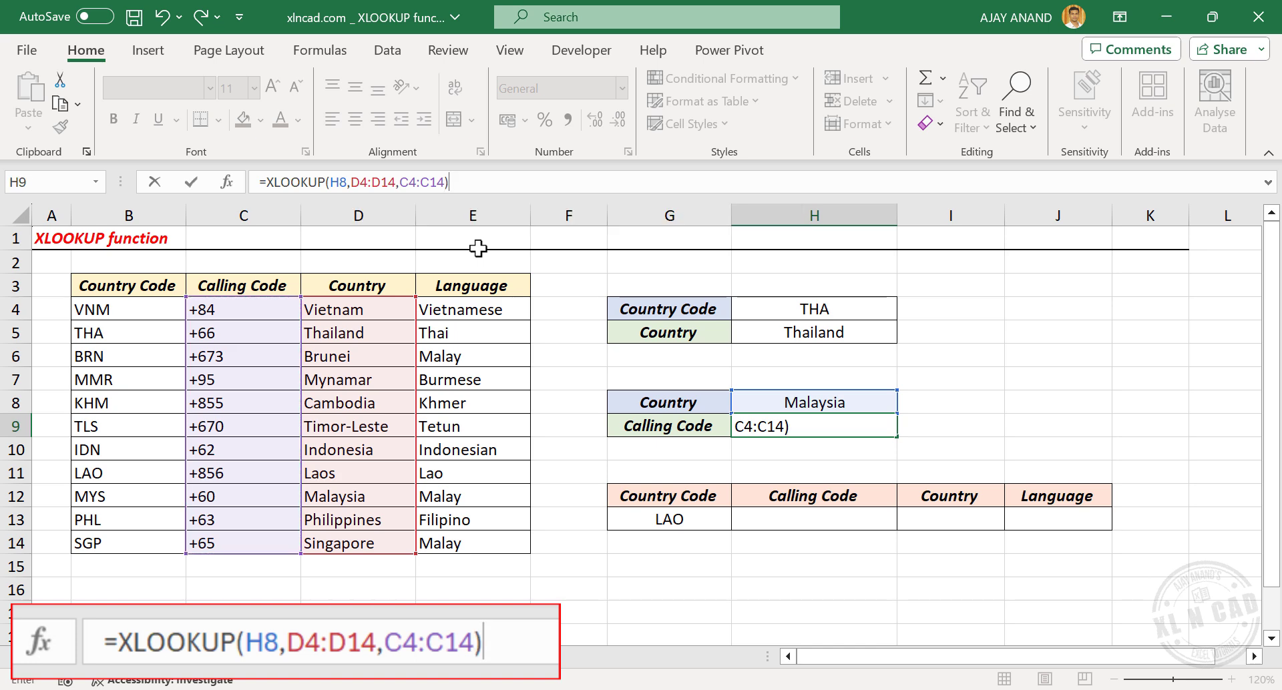
pyautogui.press('Return')
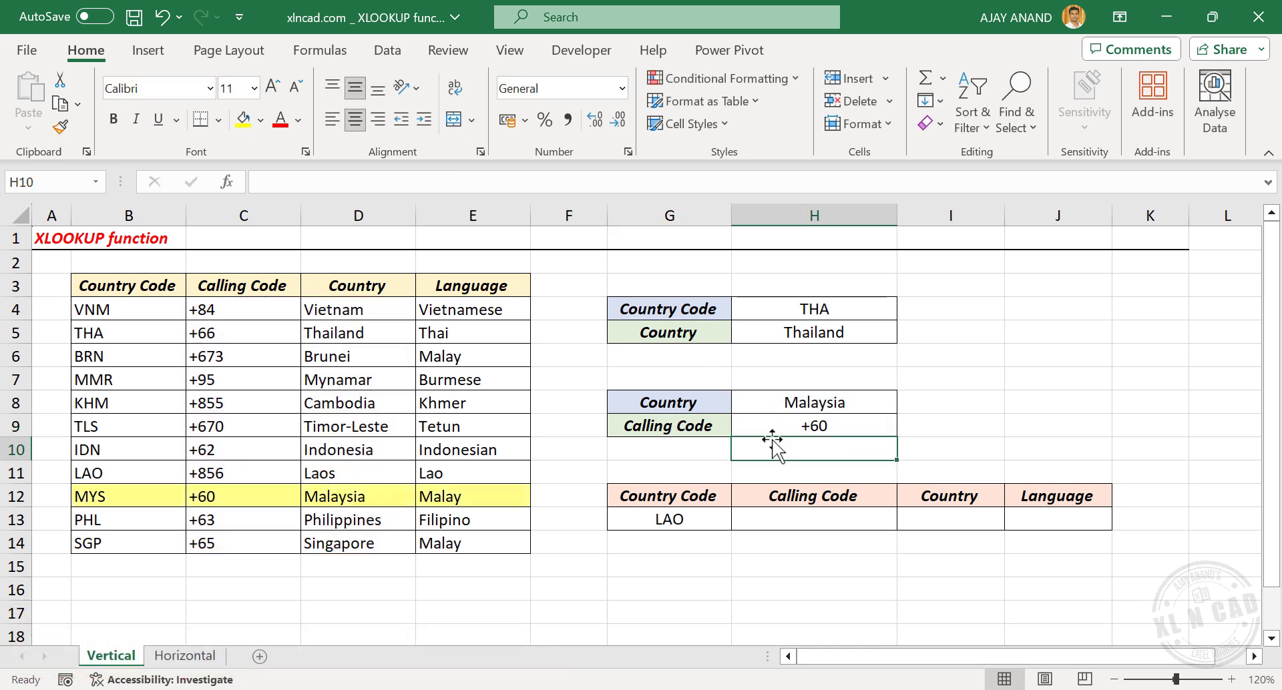
# Step: Choose Brunei, Singapore, then Thailand from H8's dropdown, leaving H9 at +66
pyautogui.click(884, 404)
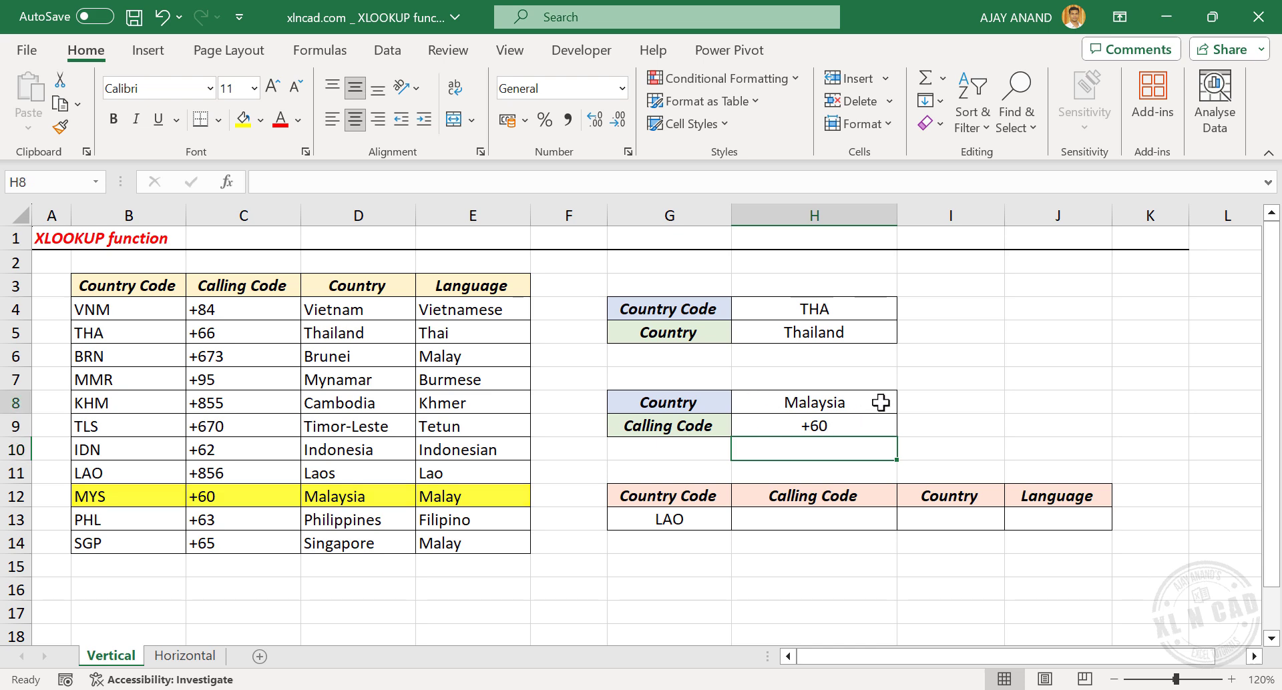
pyautogui.click(906, 406)
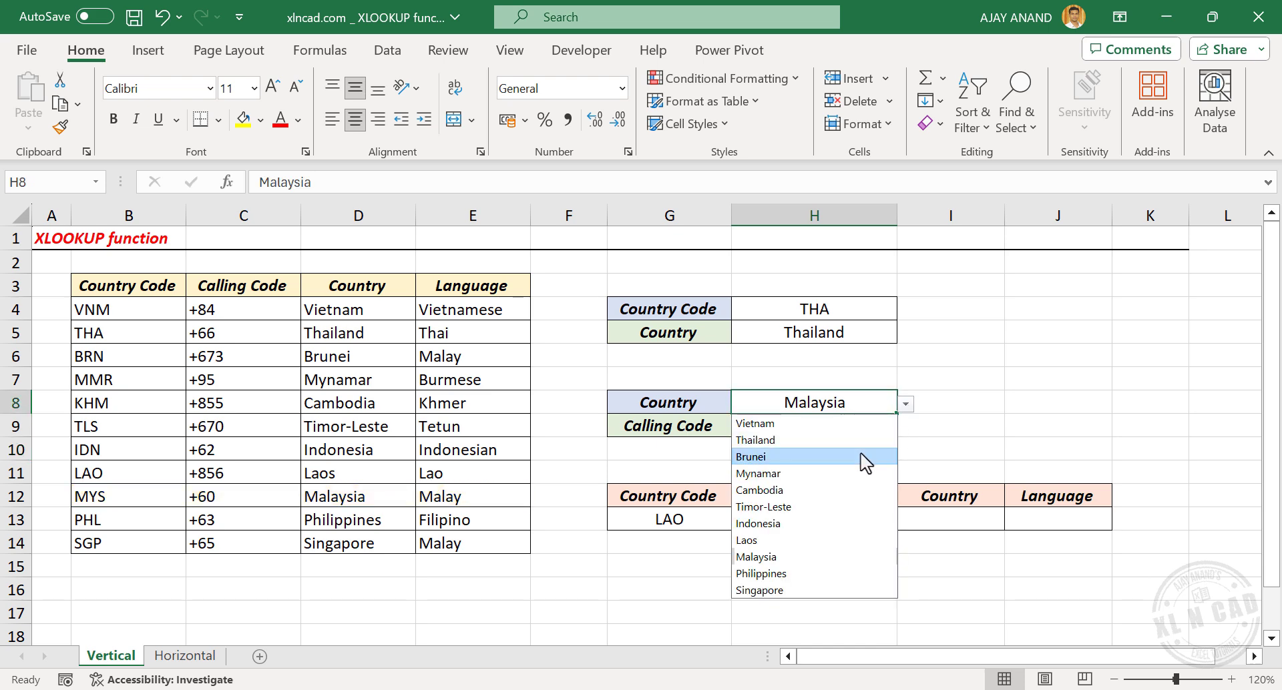
pyautogui.click(871, 457)
pyautogui.click(906, 405)
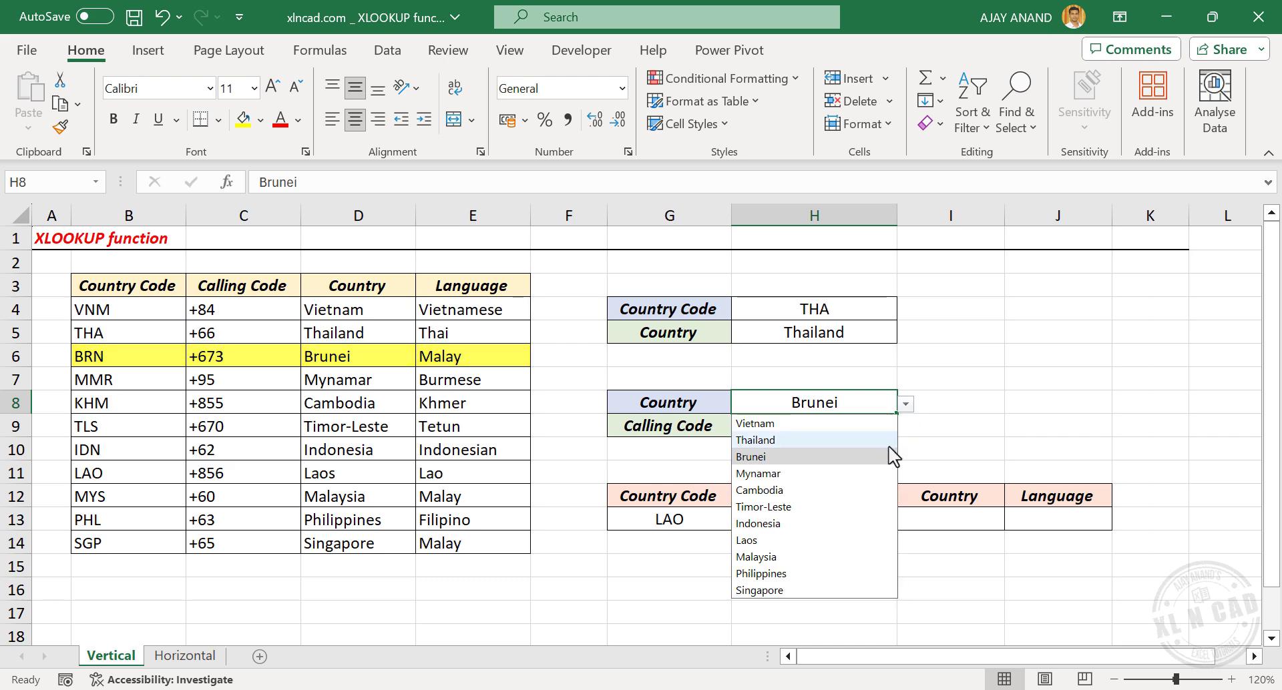
pyautogui.click(843, 591)
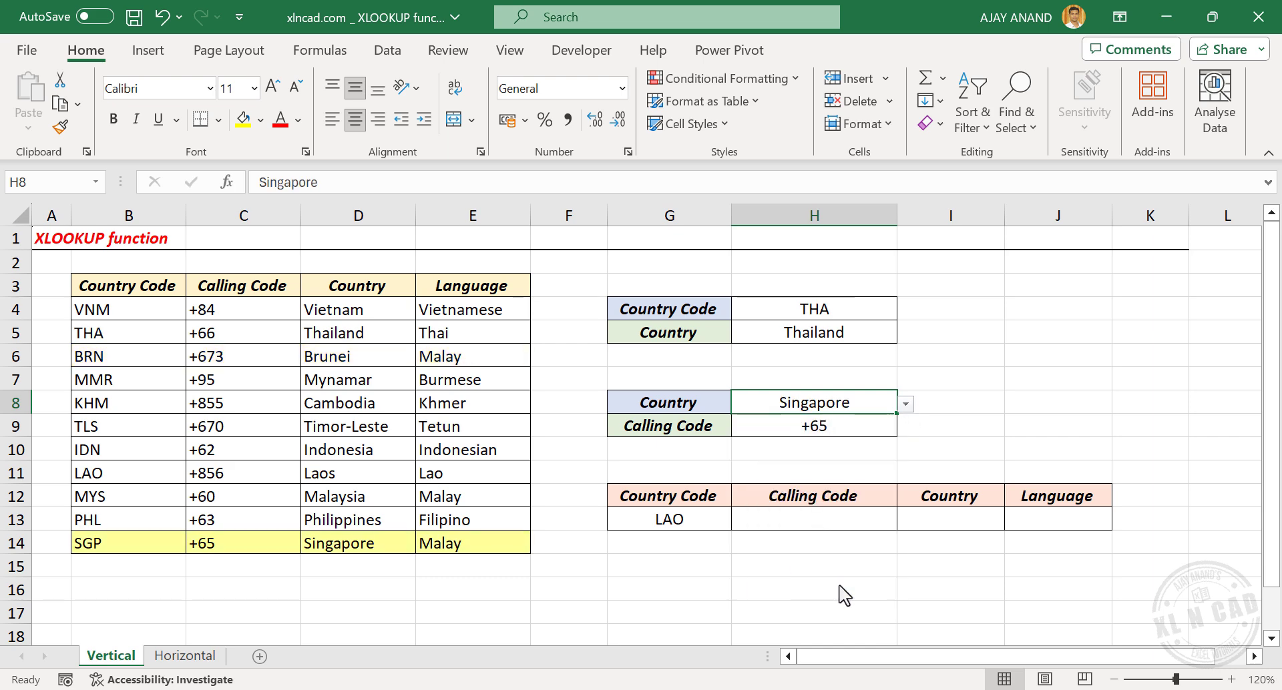
pyautogui.click(906, 408)
pyautogui.click(878, 440)
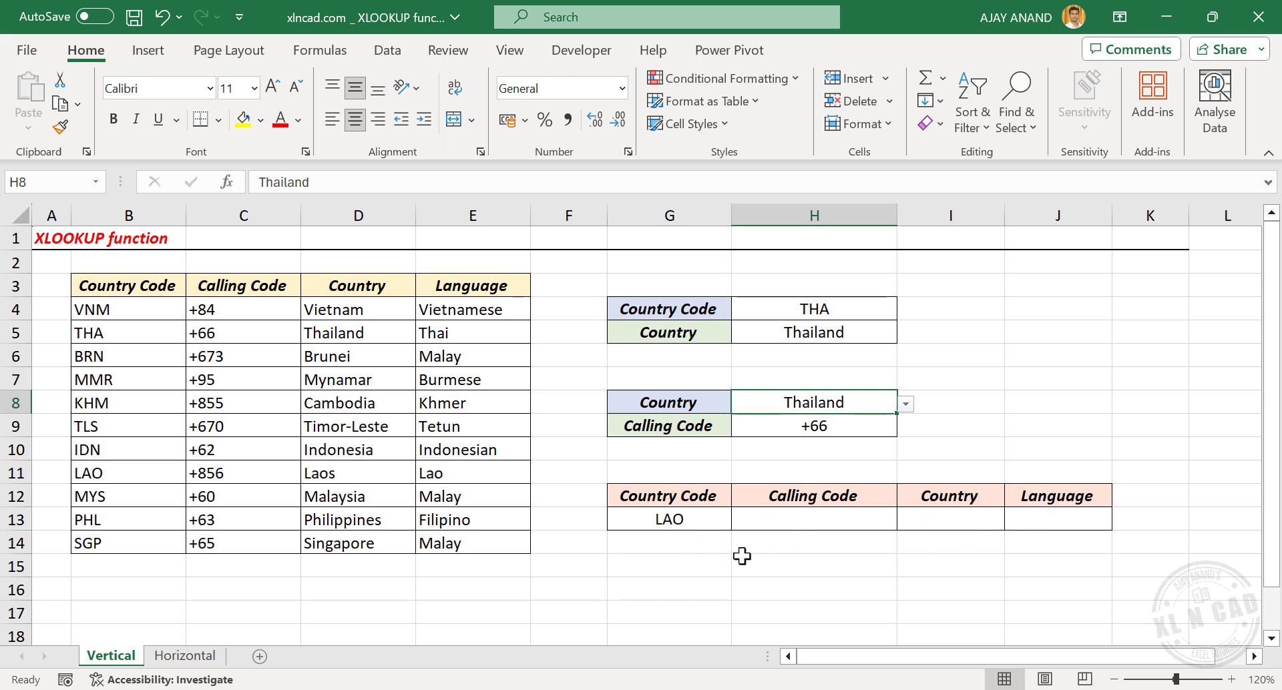
# Step: Enter =XLOOKUP(G13,B4:B14,C4:E14) in H13, spilling +856, Laos and Lao for LAO
pyautogui.click(770, 520)
pyautogui.write('=')
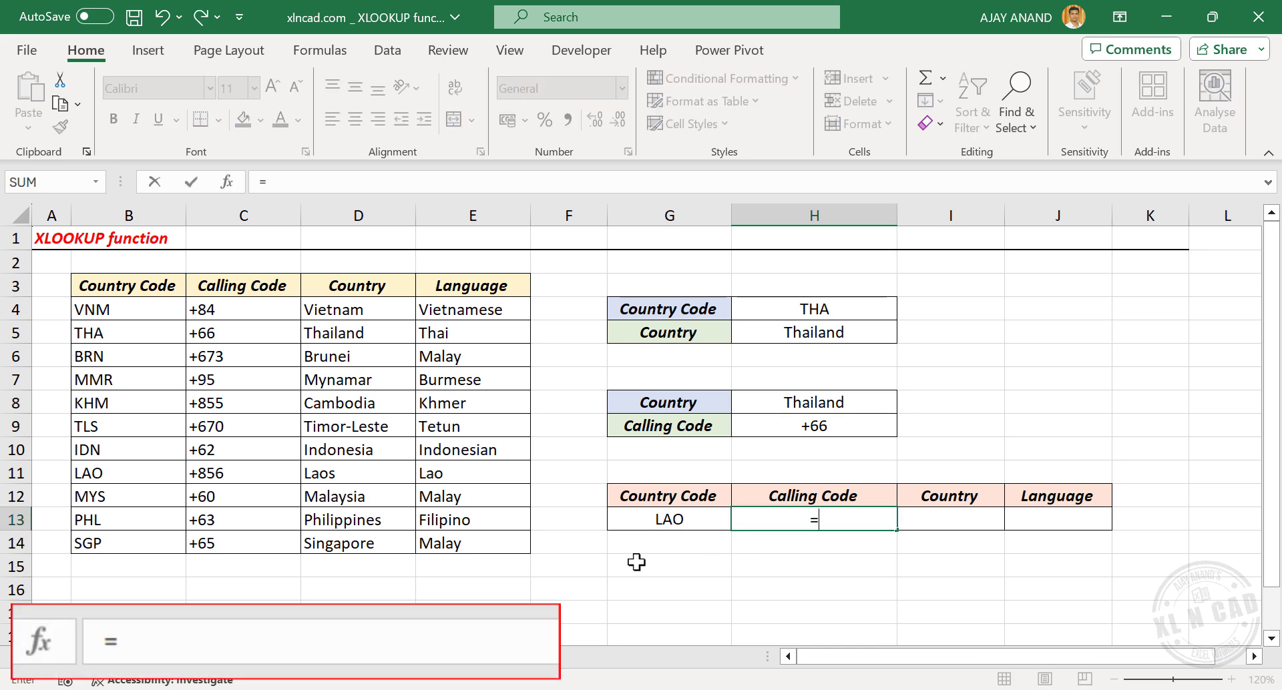
pyautogui.write('XLOOK')
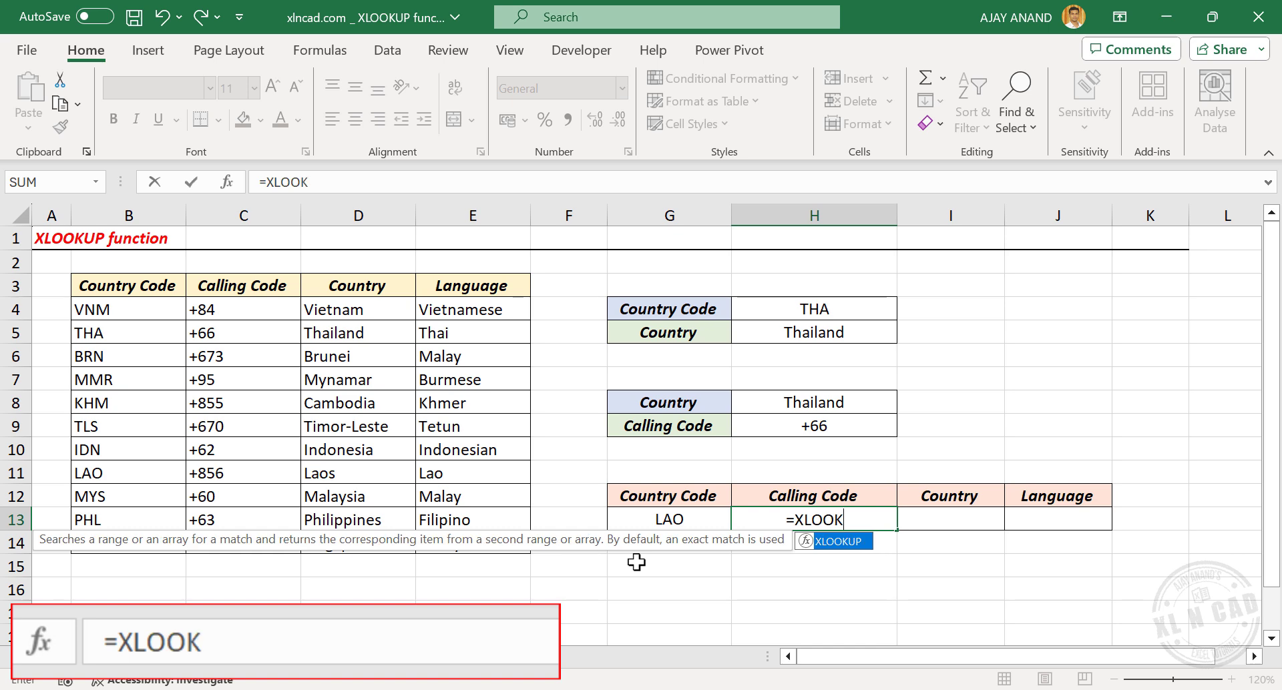
pyautogui.write('UP(')
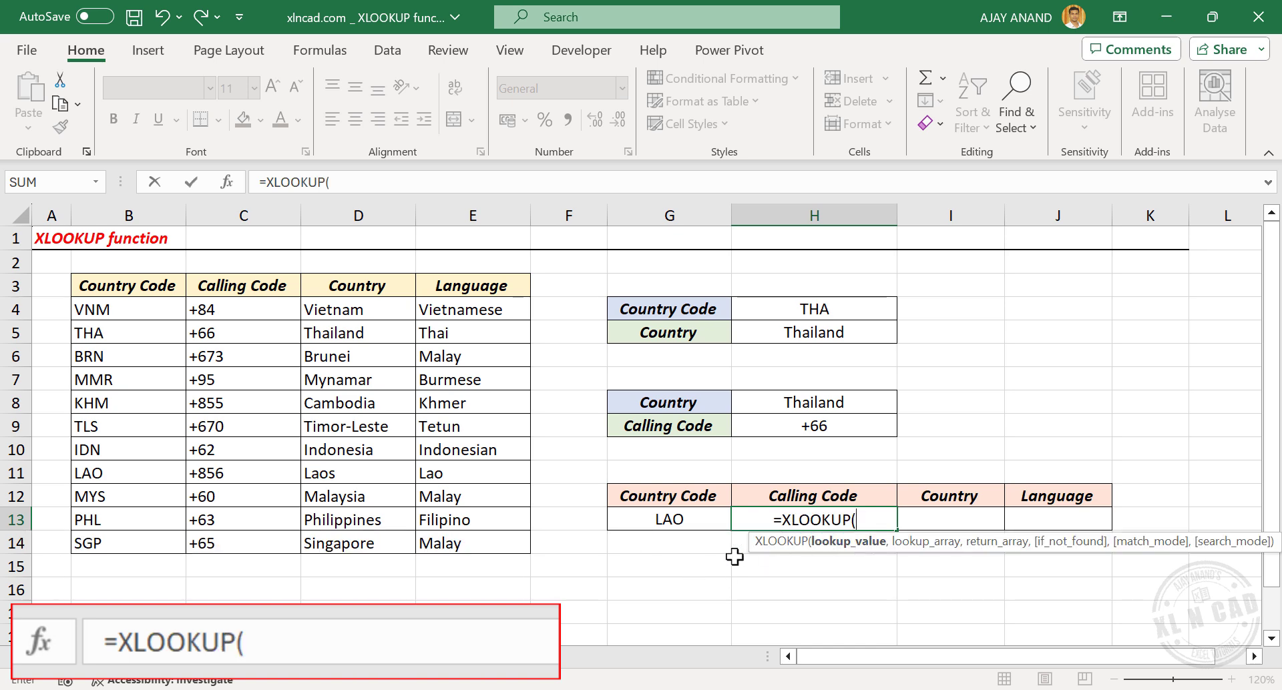
pyautogui.click(636, 519)
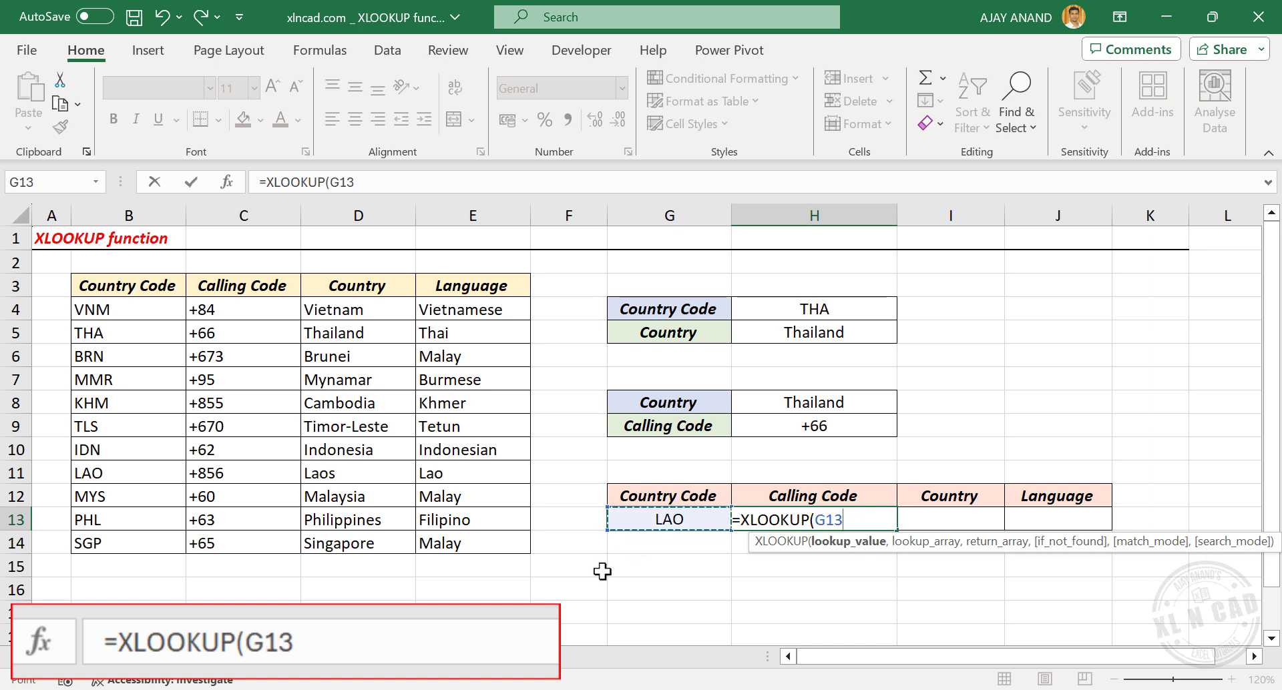
pyautogui.write(',')
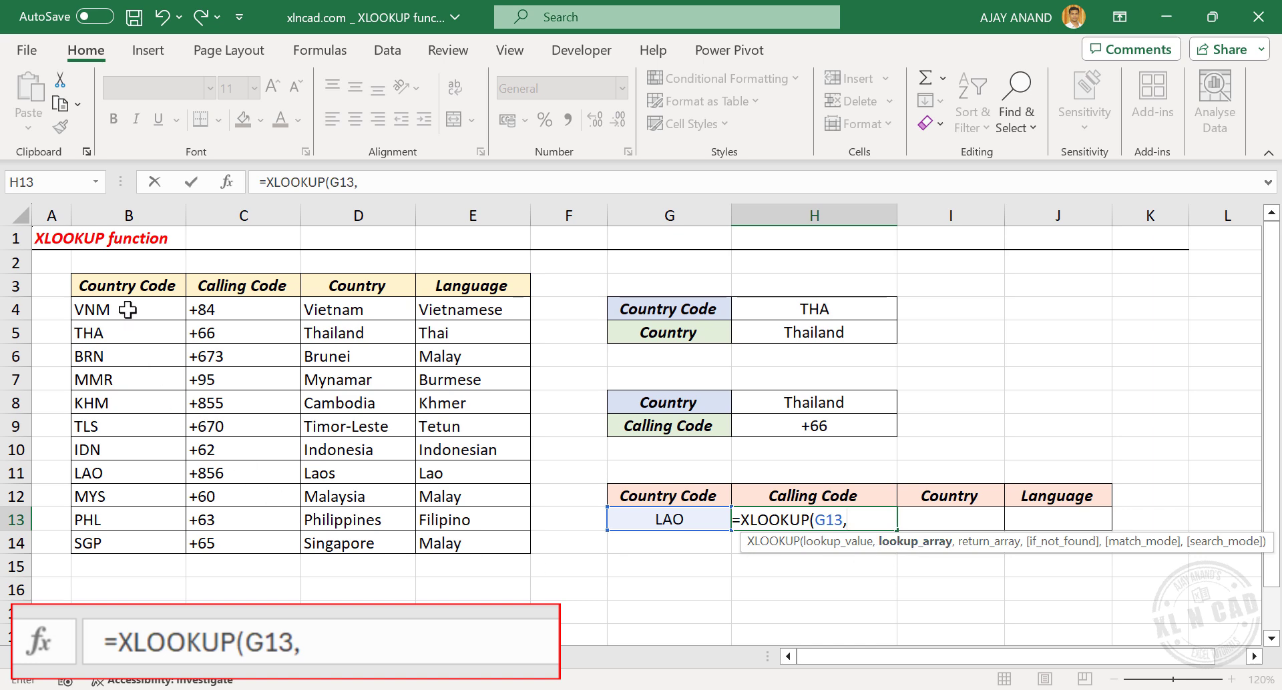
pyautogui.moveTo(128, 311); pyautogui.dragTo(140, 543)
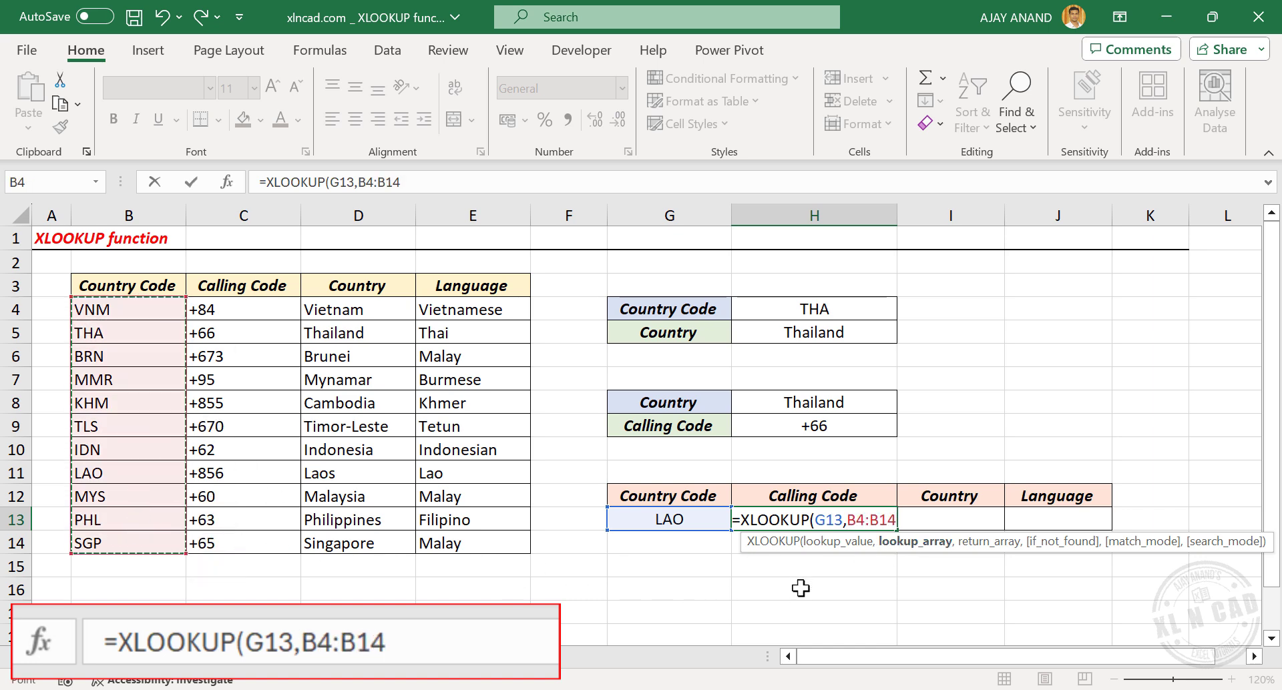
pyautogui.write(',')
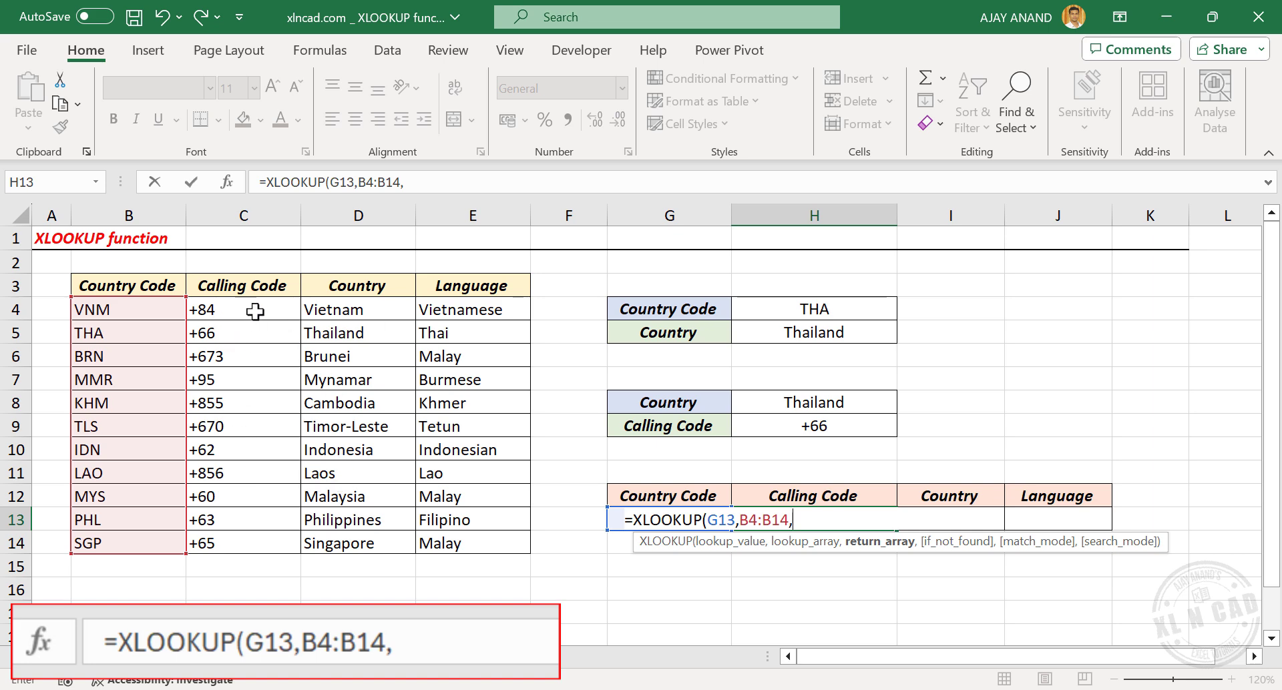
pyautogui.moveTo(245, 312); pyautogui.dragTo(500, 544)
pyautogui.press('Return')
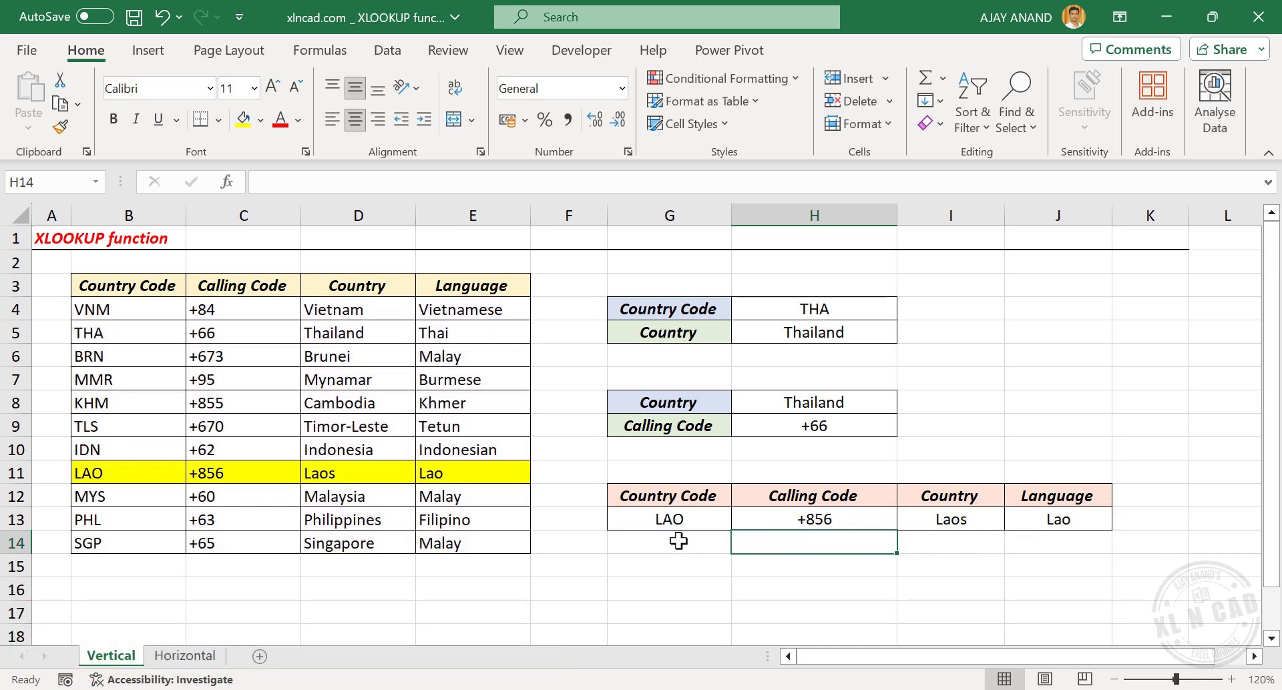
# Step: Choose BRN, then PHL from G13's country-code dropdown to test the lookup
pyautogui.click(694, 528)
pyautogui.click(739, 522)
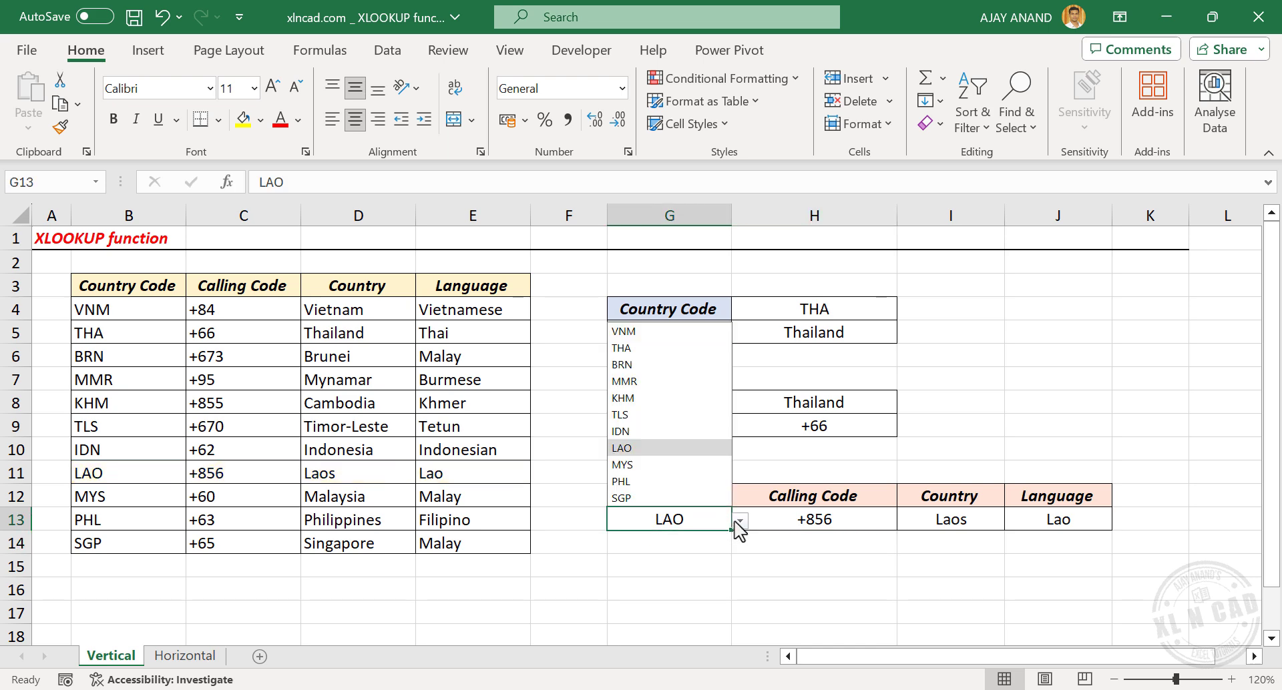
pyautogui.click(667, 366)
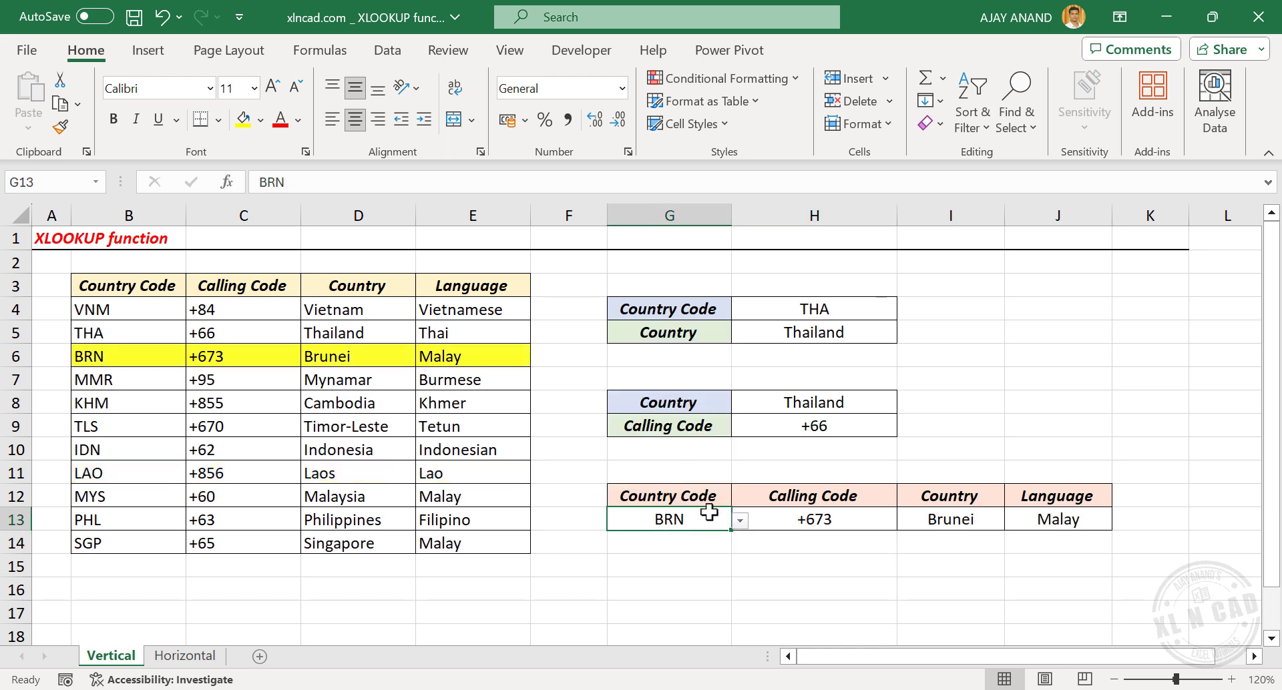
pyautogui.click(740, 521)
pyautogui.click(707, 482)
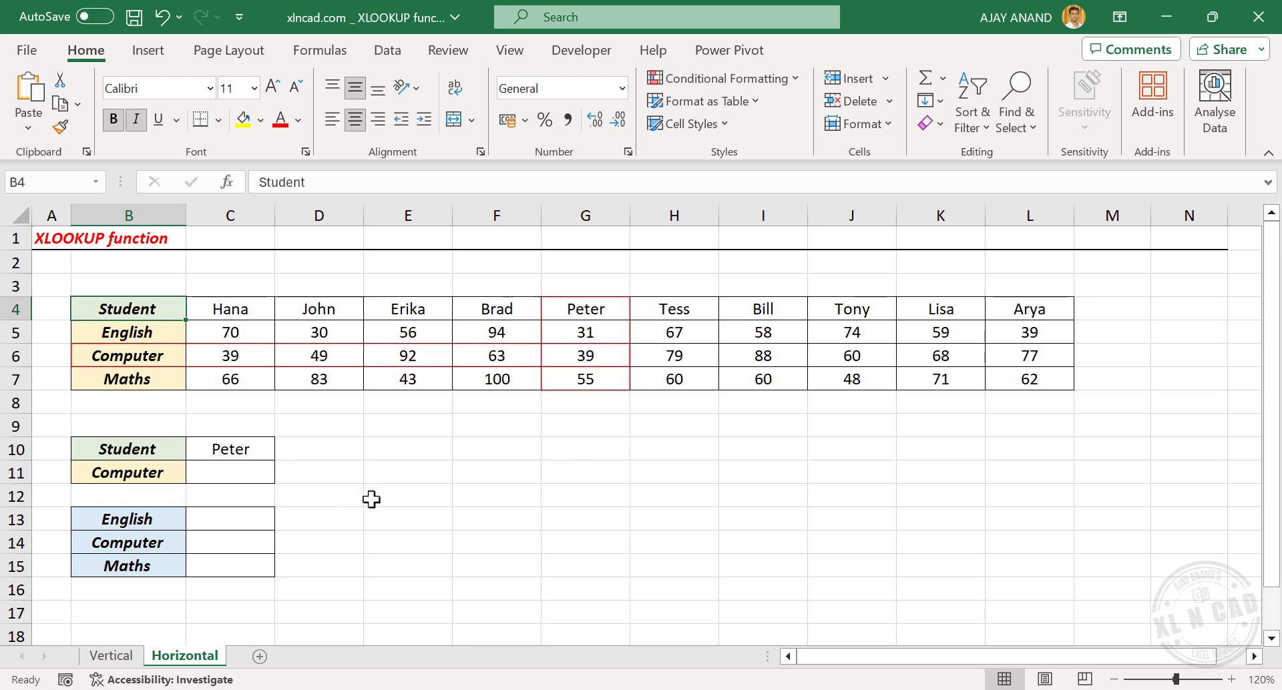
# Step: Enter =XLOOKUP(C10,C4:L4,C6:L6) in C11, returning Peter's Computer score 39
pyautogui.click(241, 471)
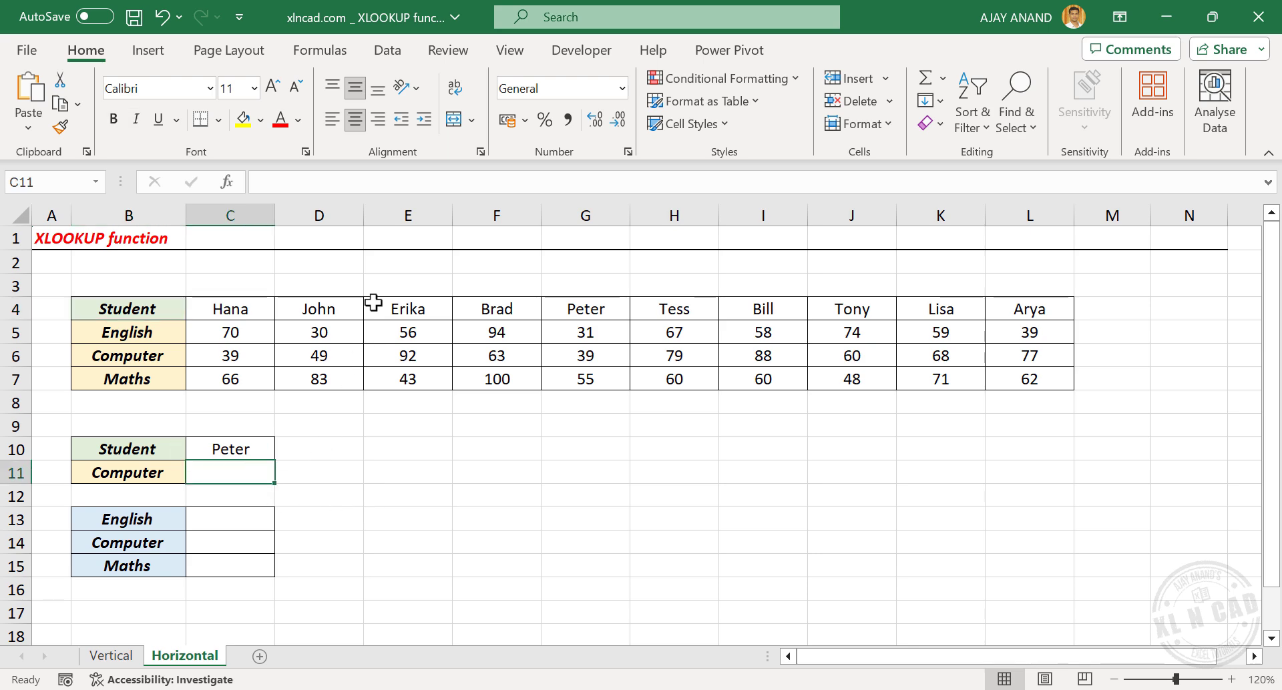
pyautogui.click(304, 188)
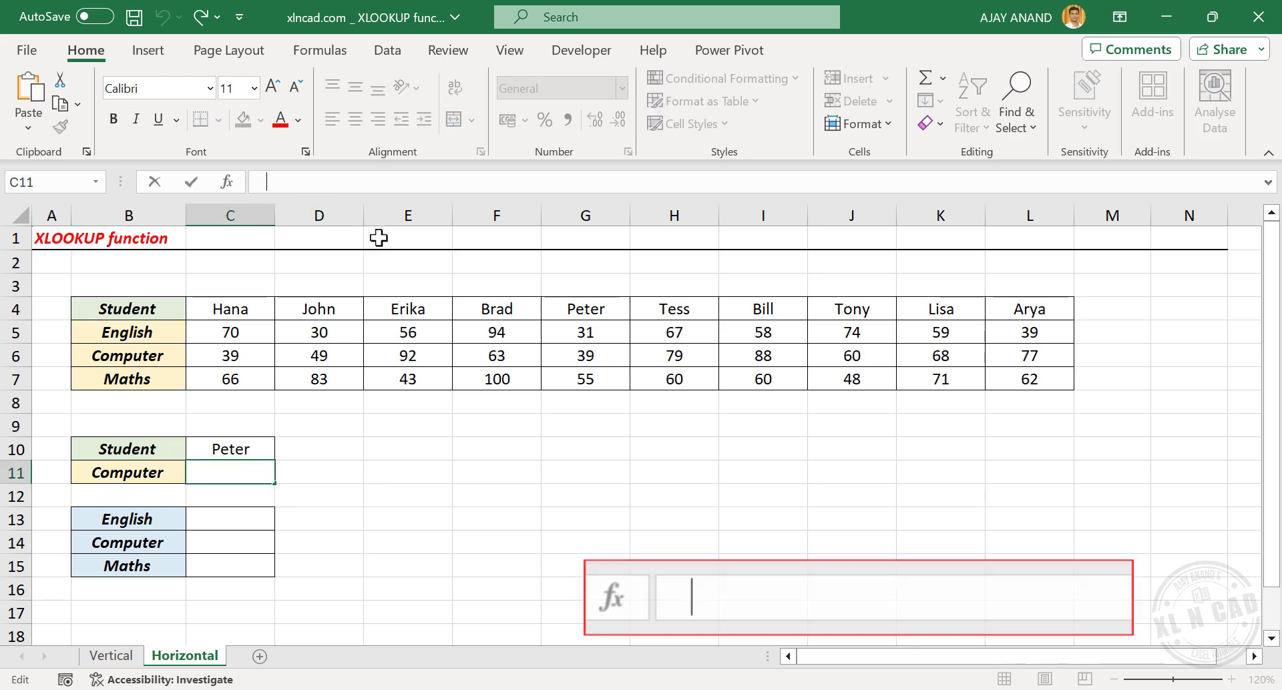
pyautogui.write('=XLOOKUP')
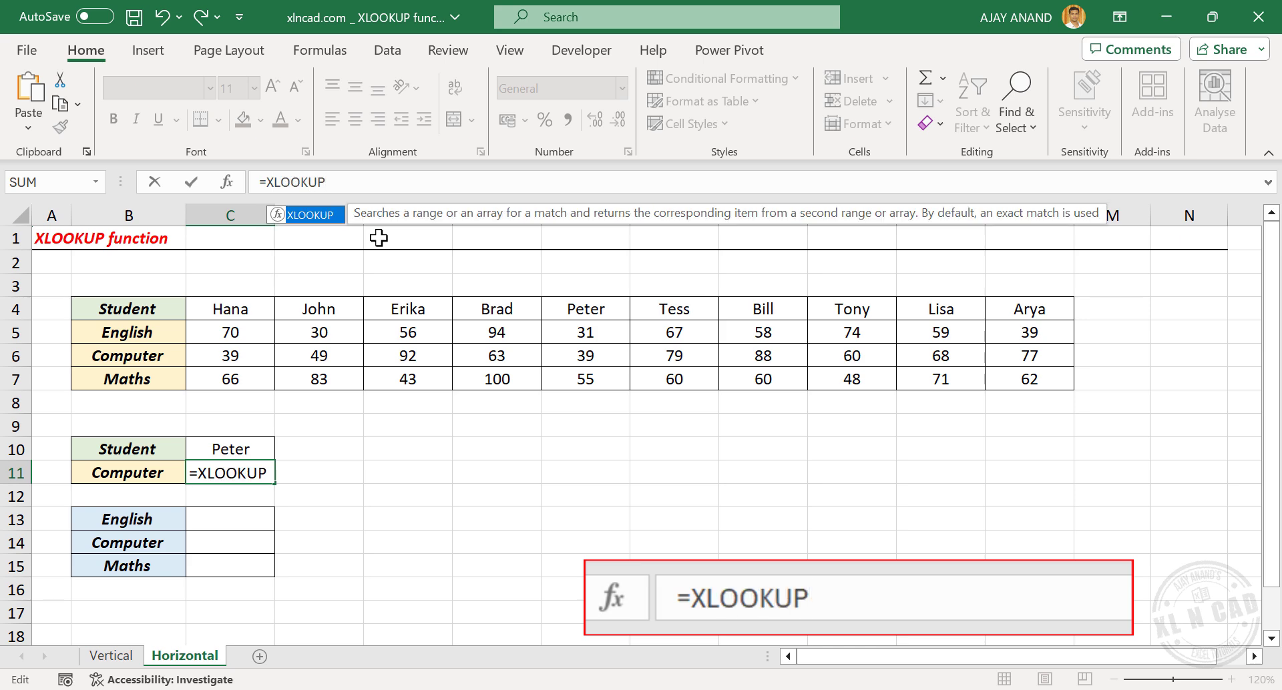
pyautogui.write('(')
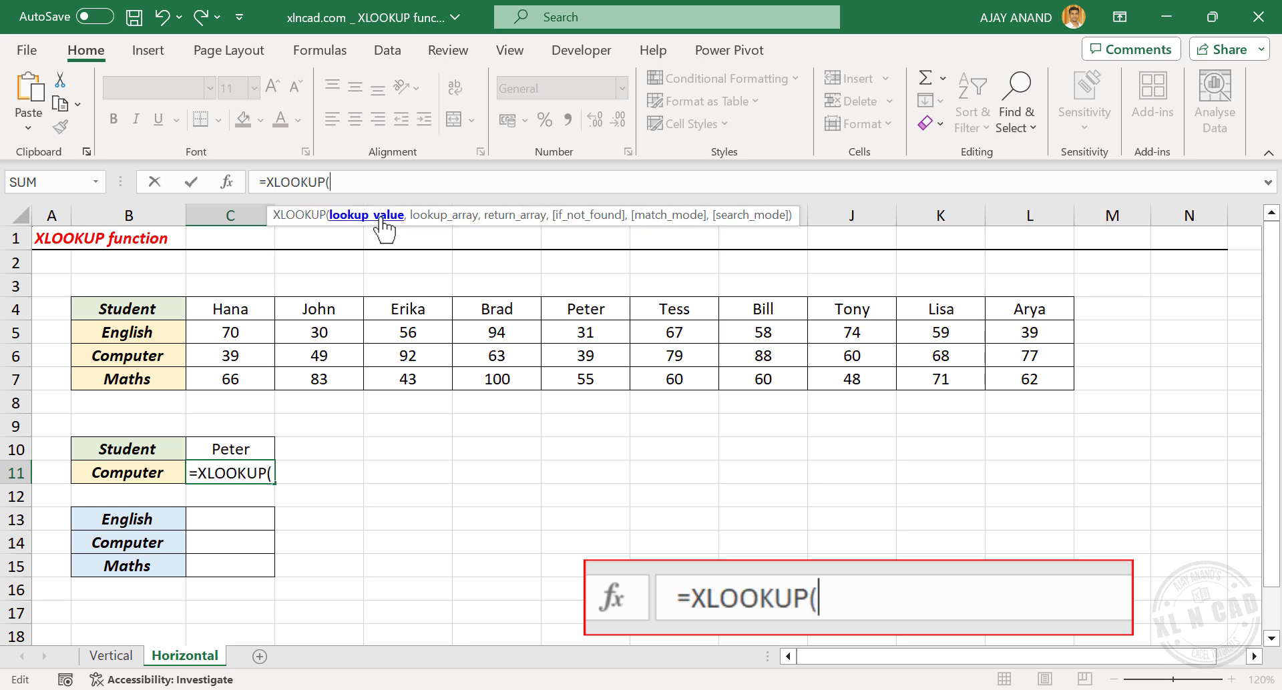
pyautogui.click(250, 449)
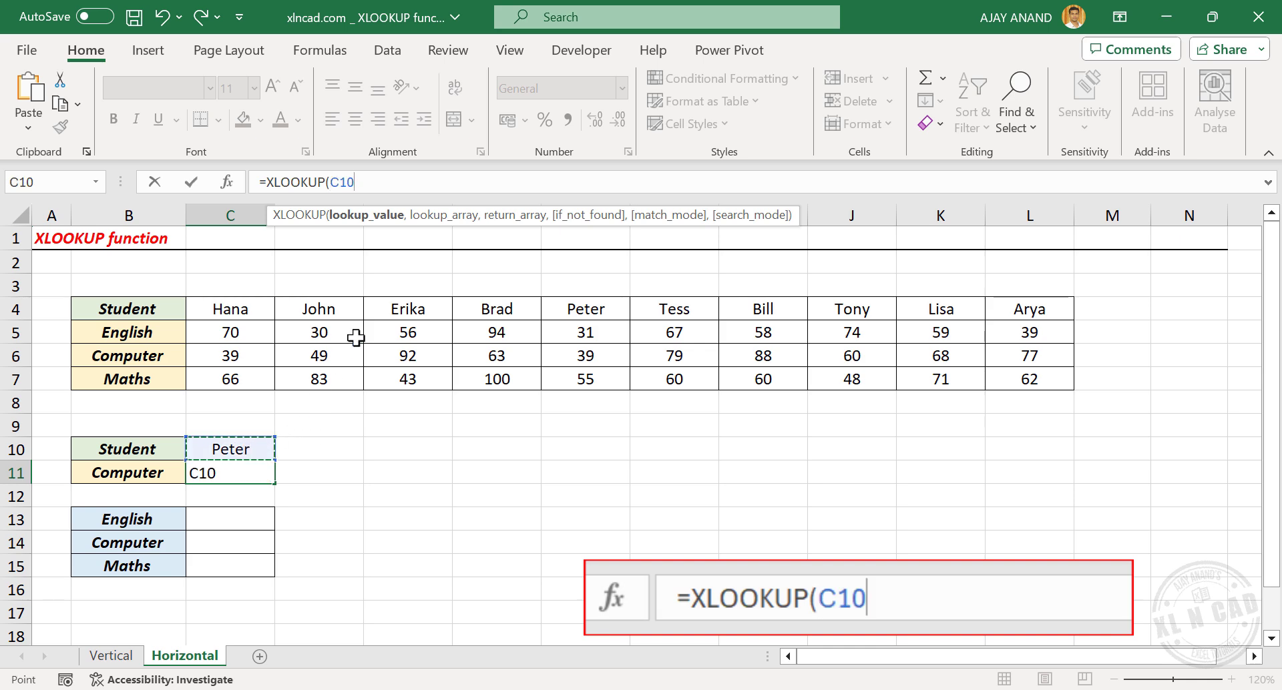
pyautogui.write(',')
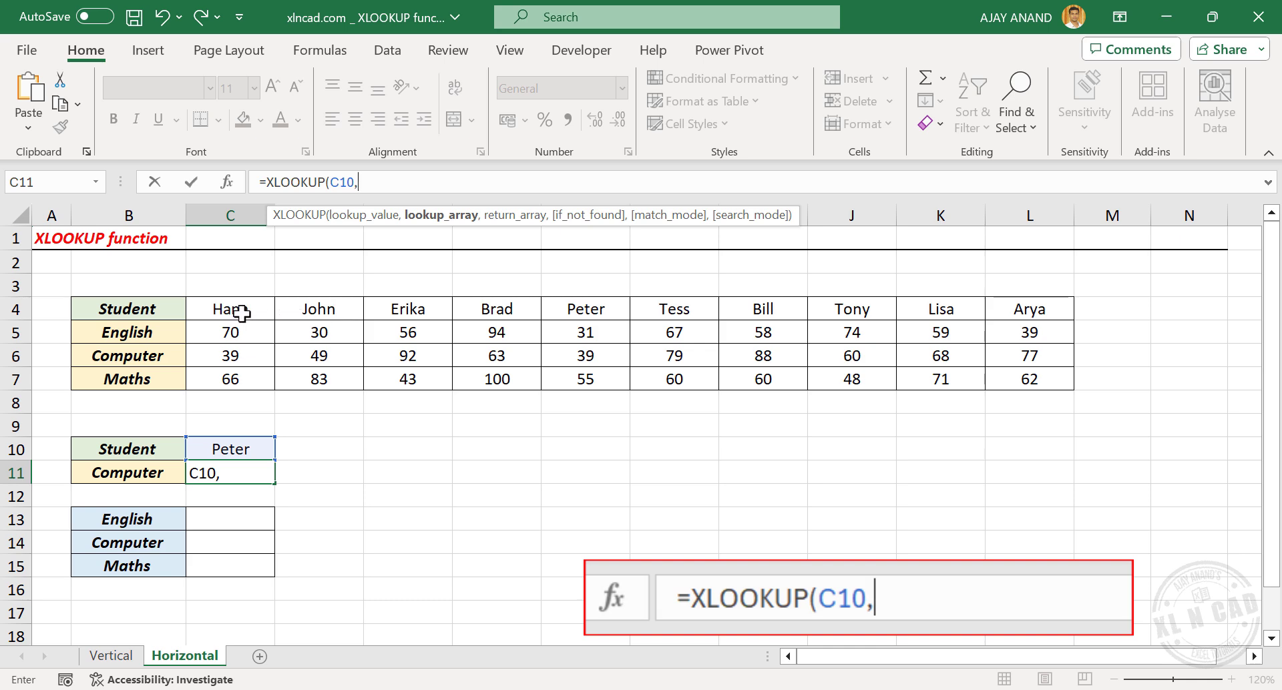
pyautogui.moveTo(247, 314); pyautogui.dragTo(1021, 310)
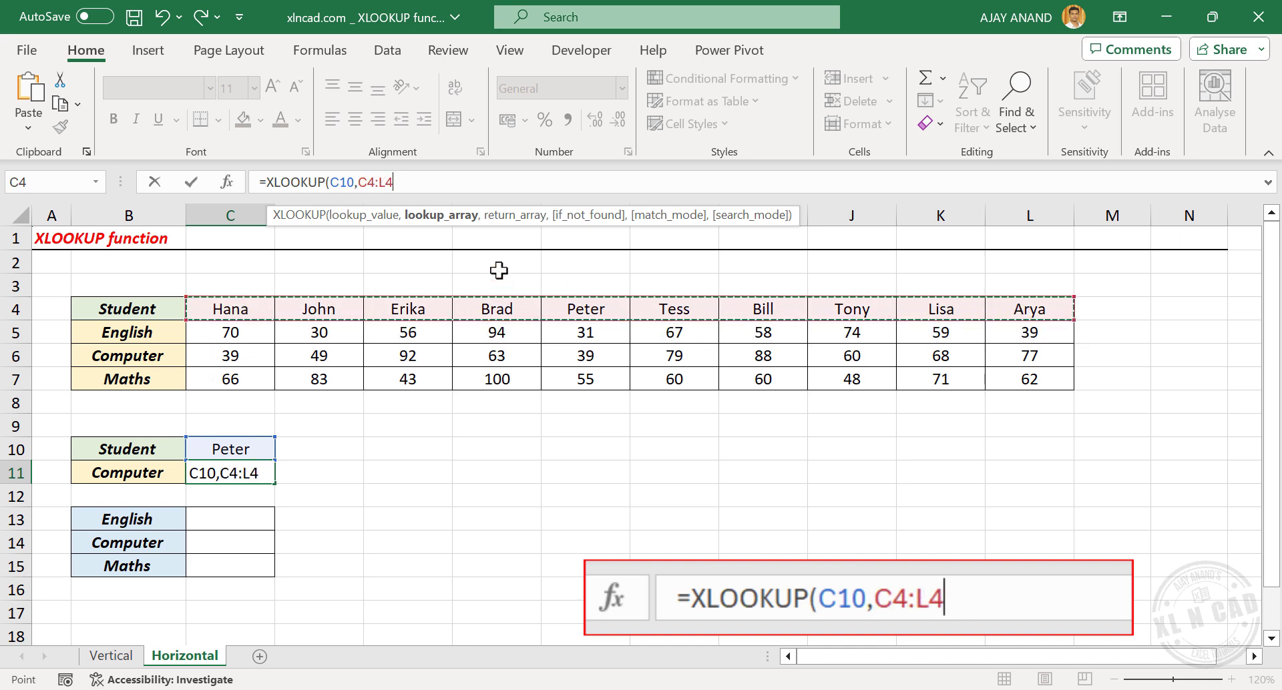
pyautogui.write(',')
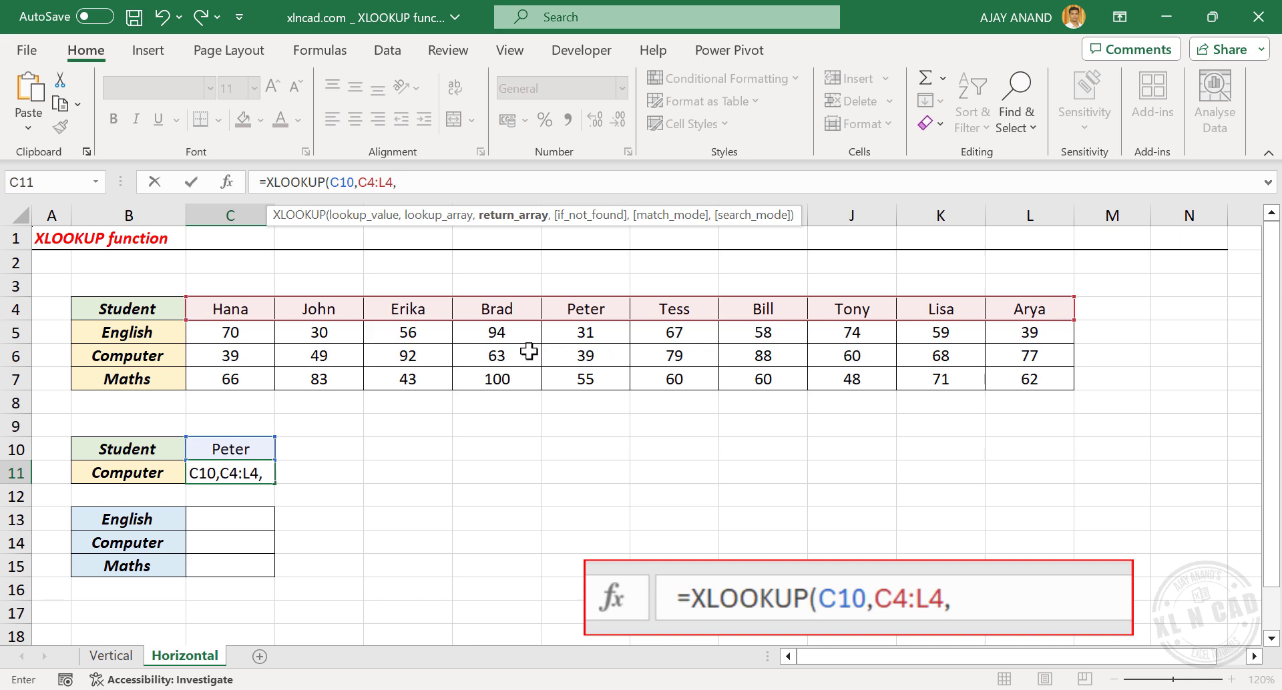
pyautogui.moveTo(230, 354); pyautogui.dragTo(1019, 351)
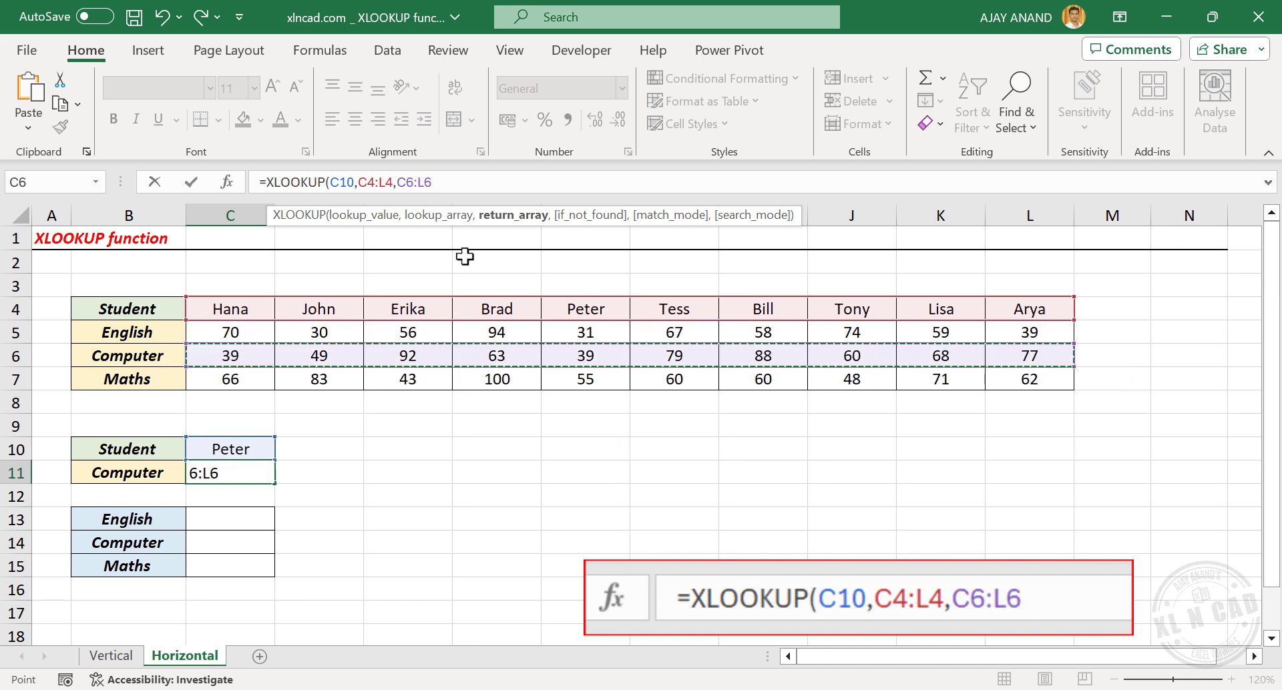
pyautogui.write(')')
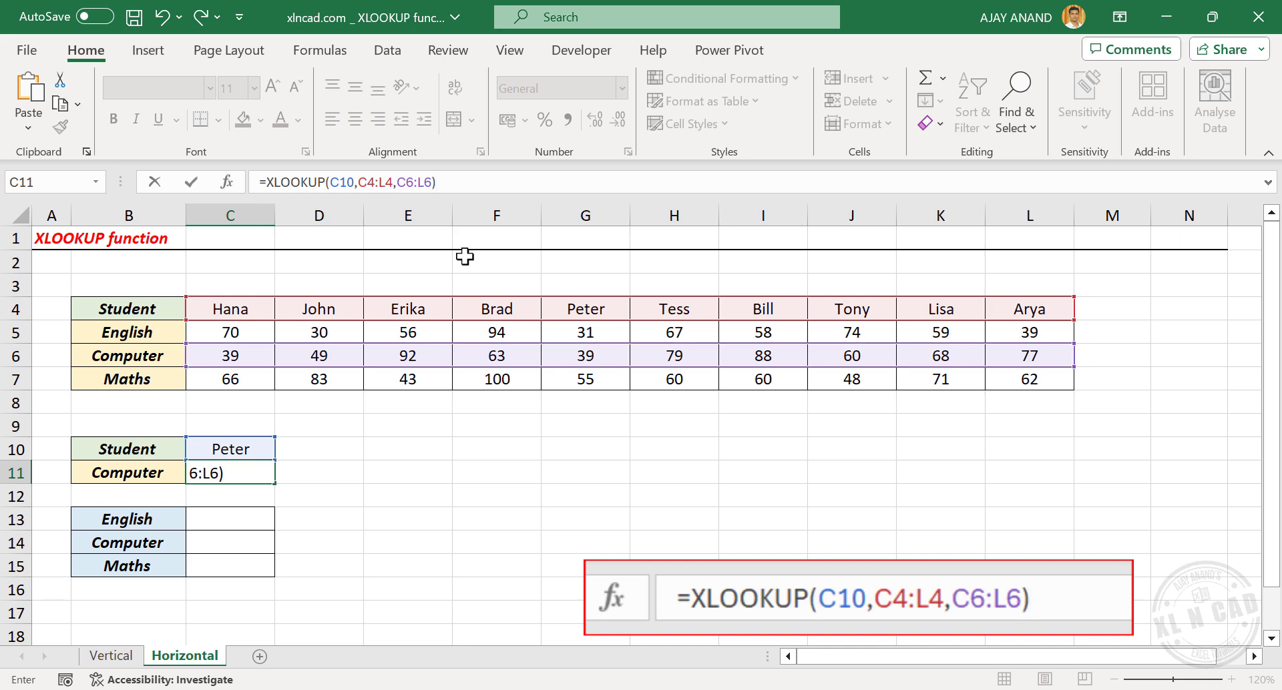
pyautogui.press('Return')
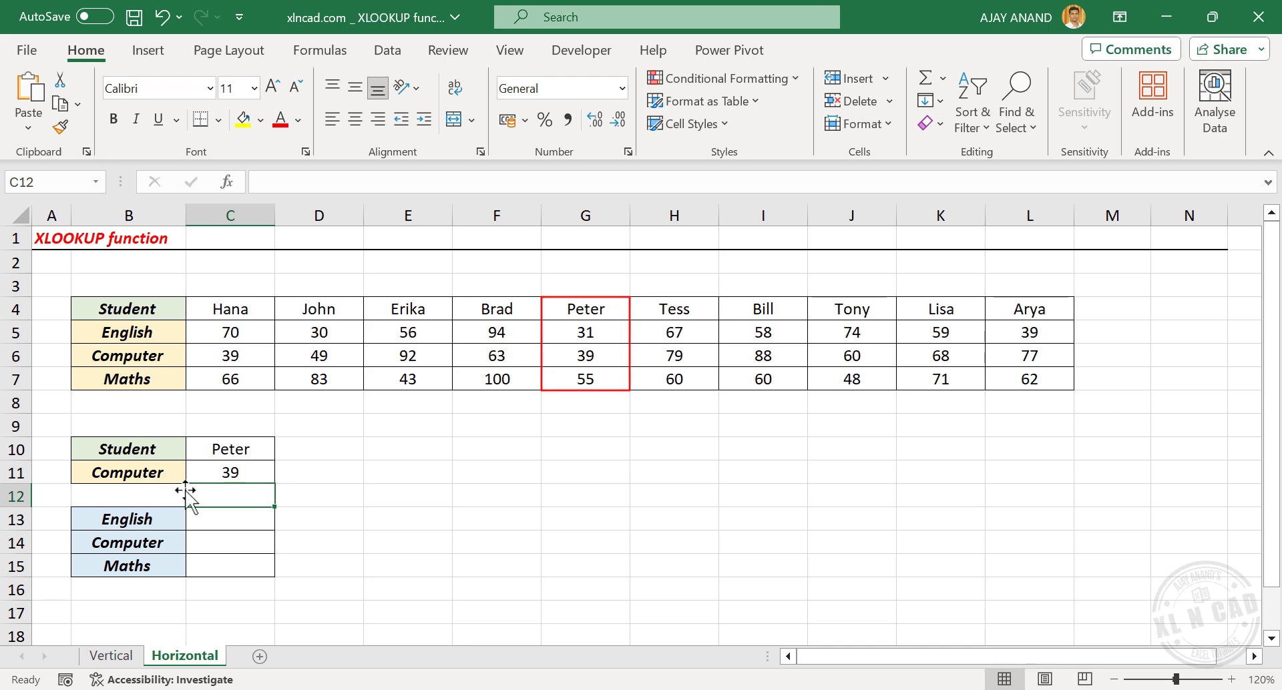
# Step: Choose Erika, then Lisa from C10's student dropdown, updating C11 to 92 then 68
pyautogui.click(260, 450)
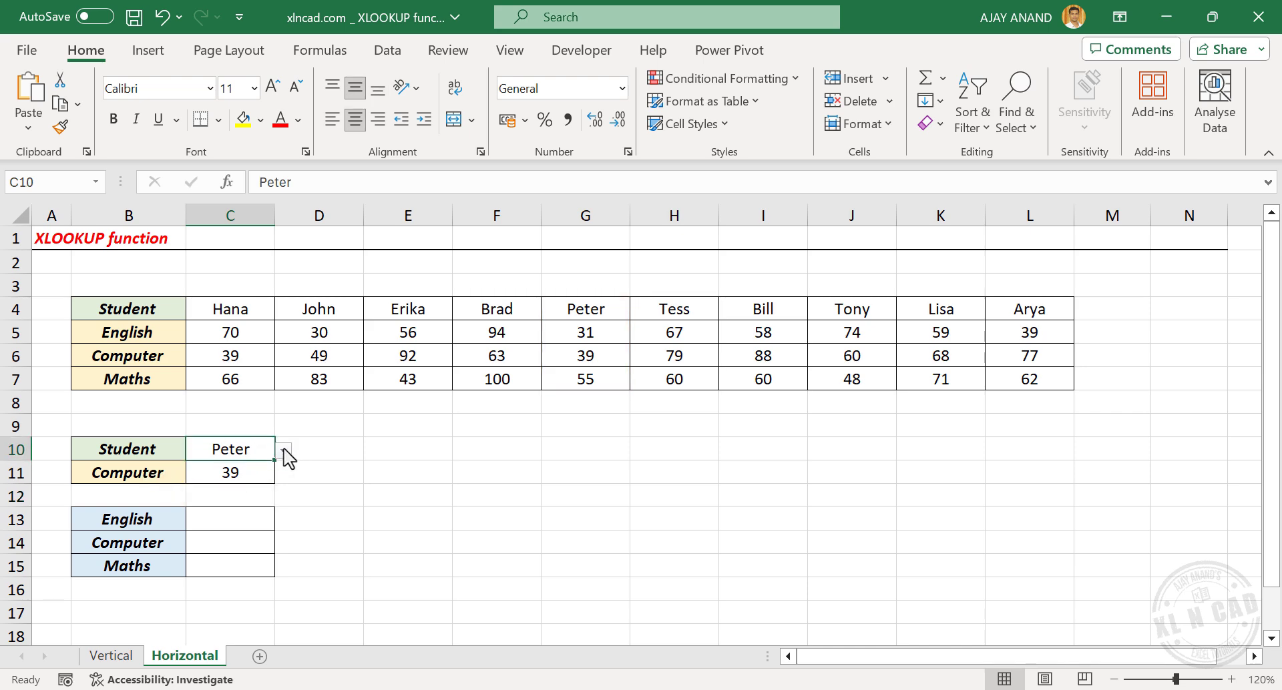
pyautogui.click(284, 451)
pyautogui.click(264, 498)
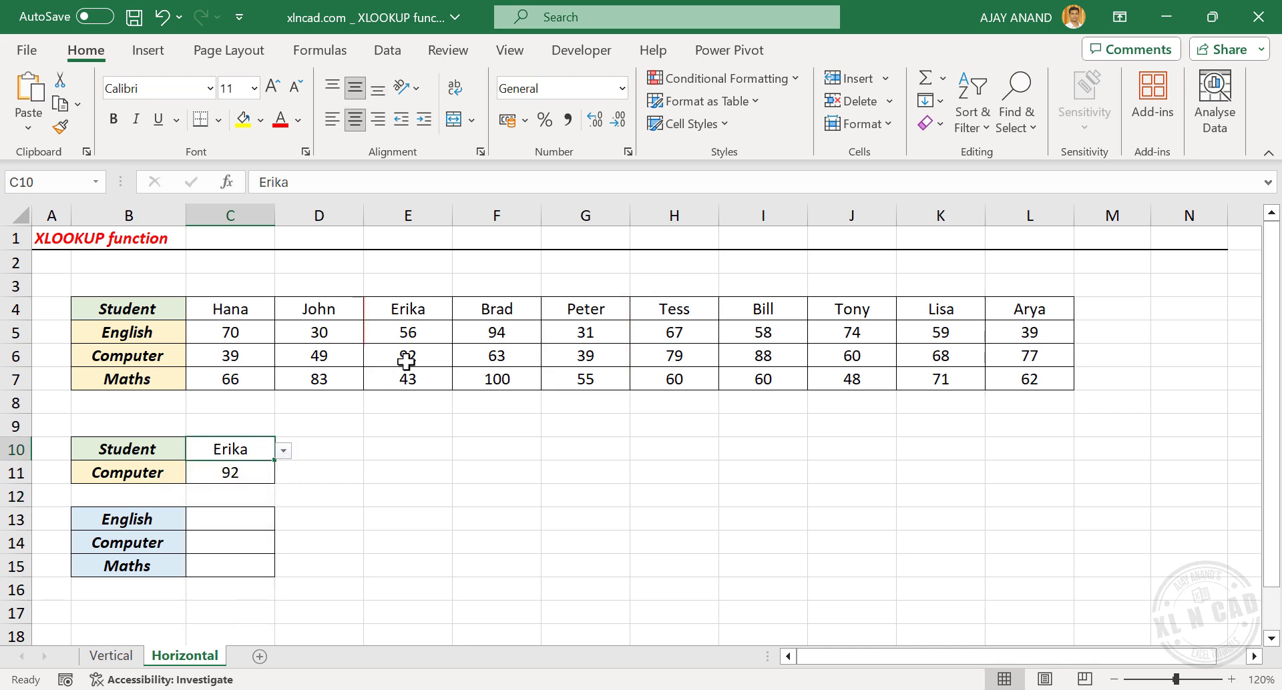
pyautogui.click(283, 451)
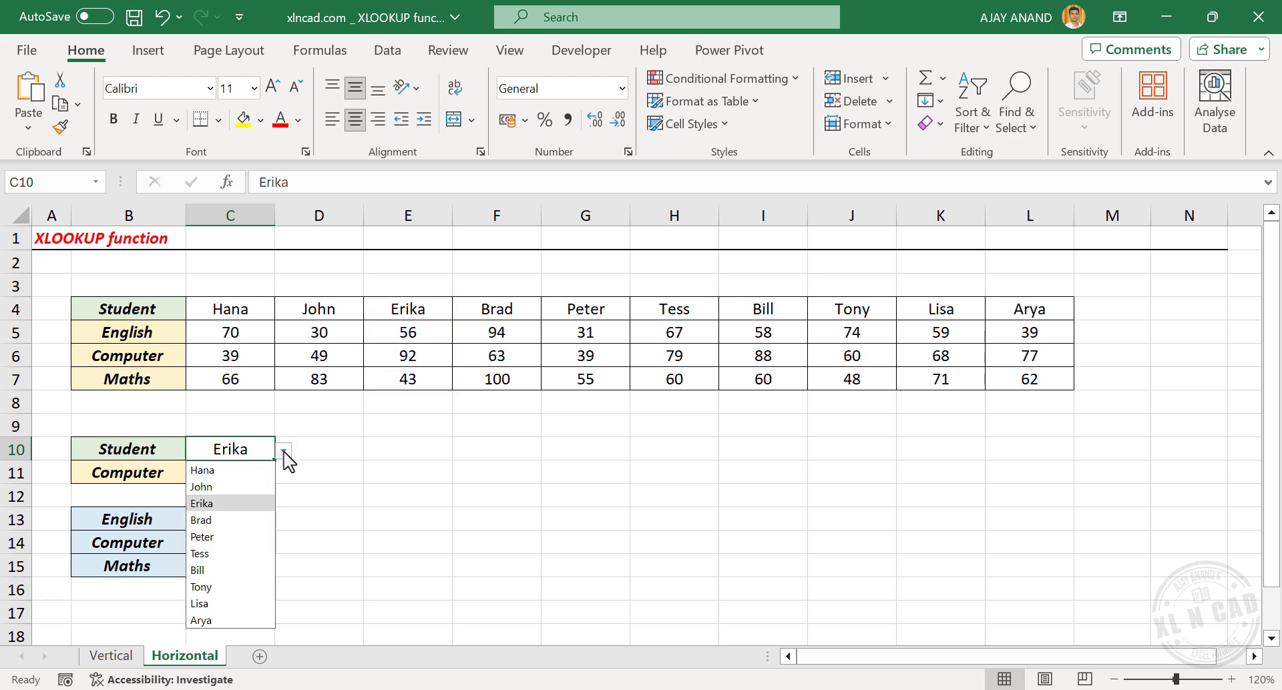
pyautogui.click(238, 603)
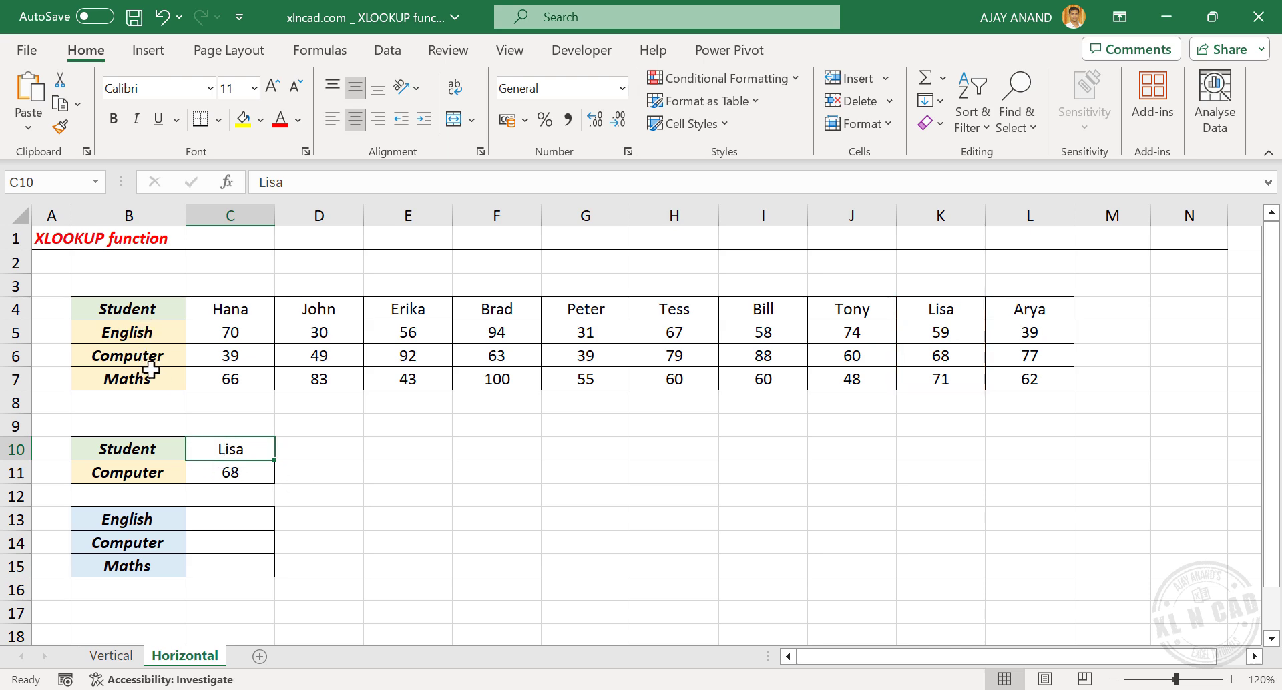
pyautogui.click(227, 519)
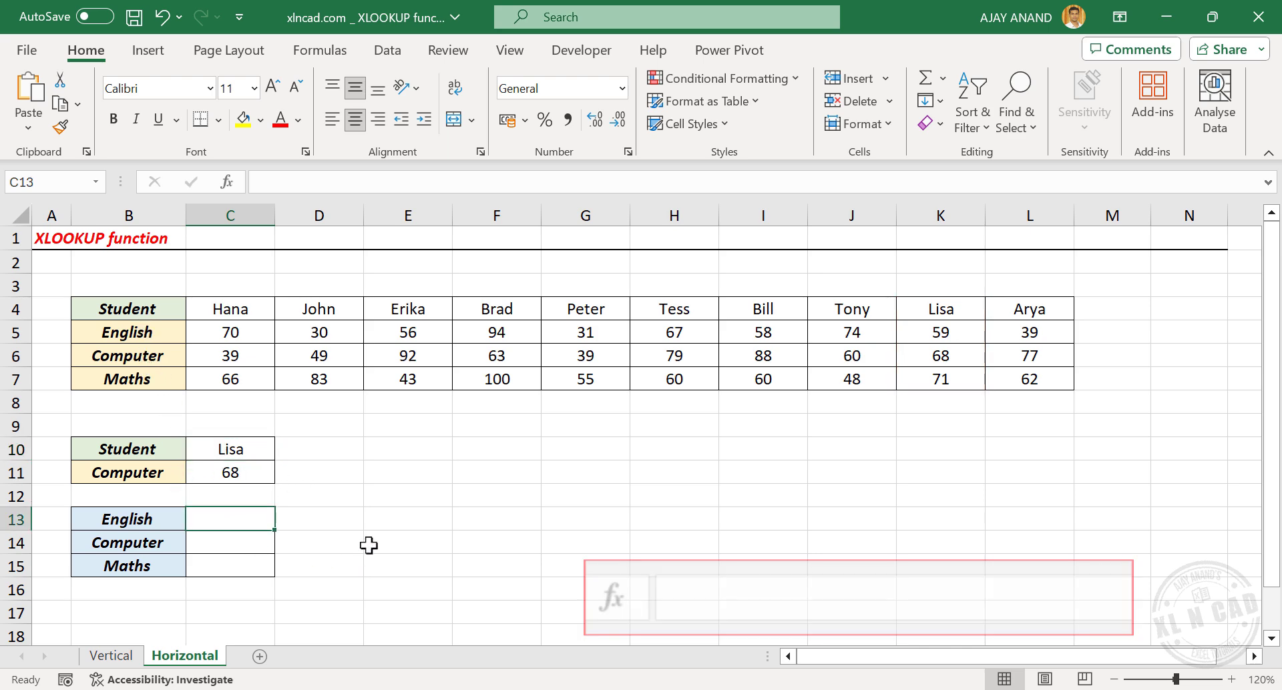
# Step: Enter =XLOOKUP(C10,C4:L4,C5:L7) in C13, spilling Lisa's scores 59, 68 and 71
pyautogui.write('=XLOOK')
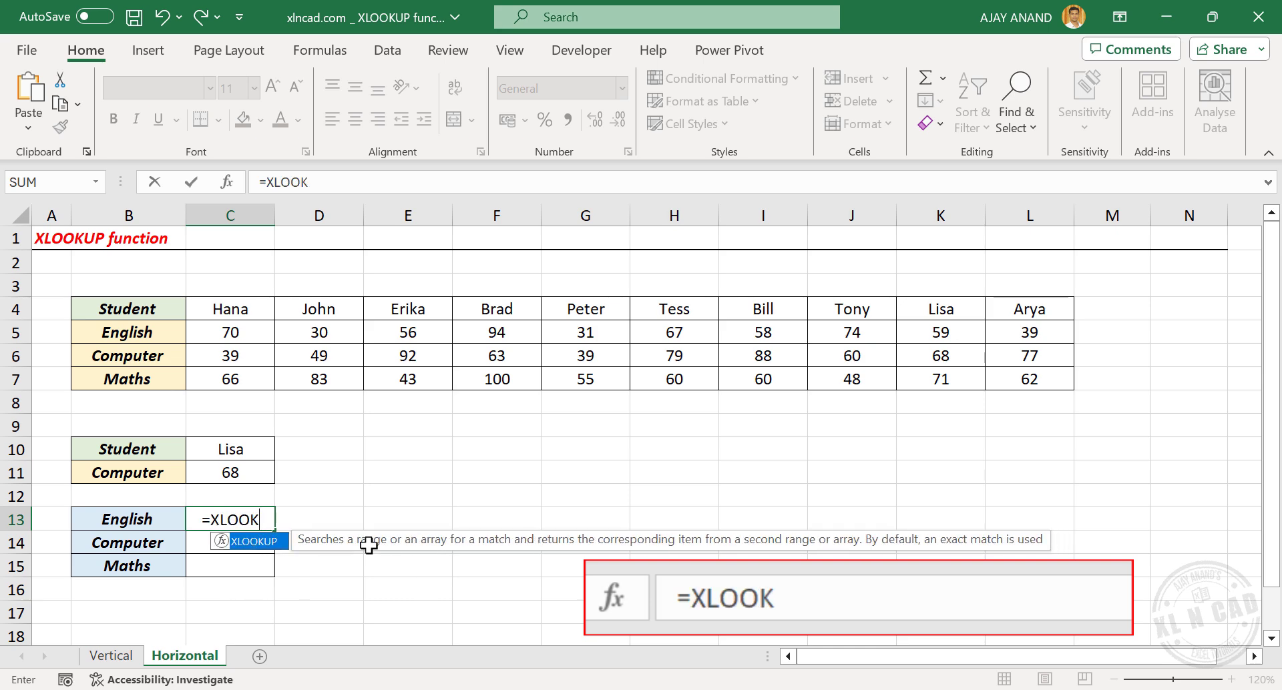
pyautogui.write('UP(')
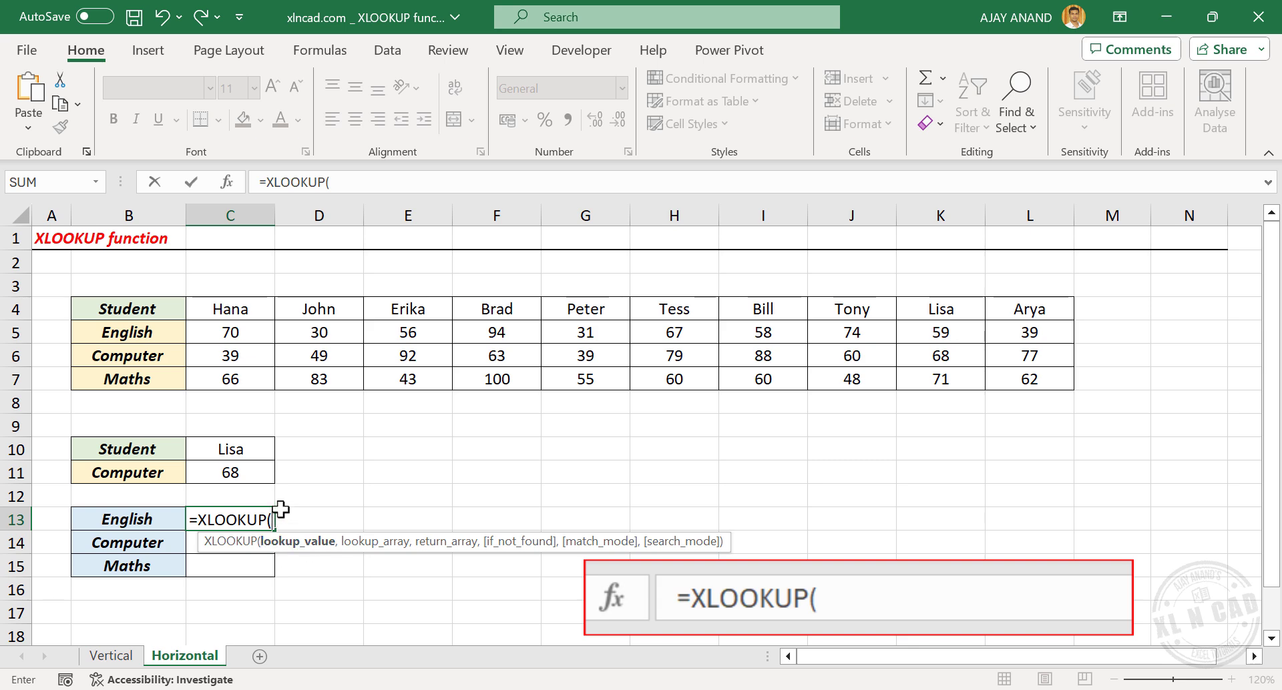
pyautogui.click(258, 449)
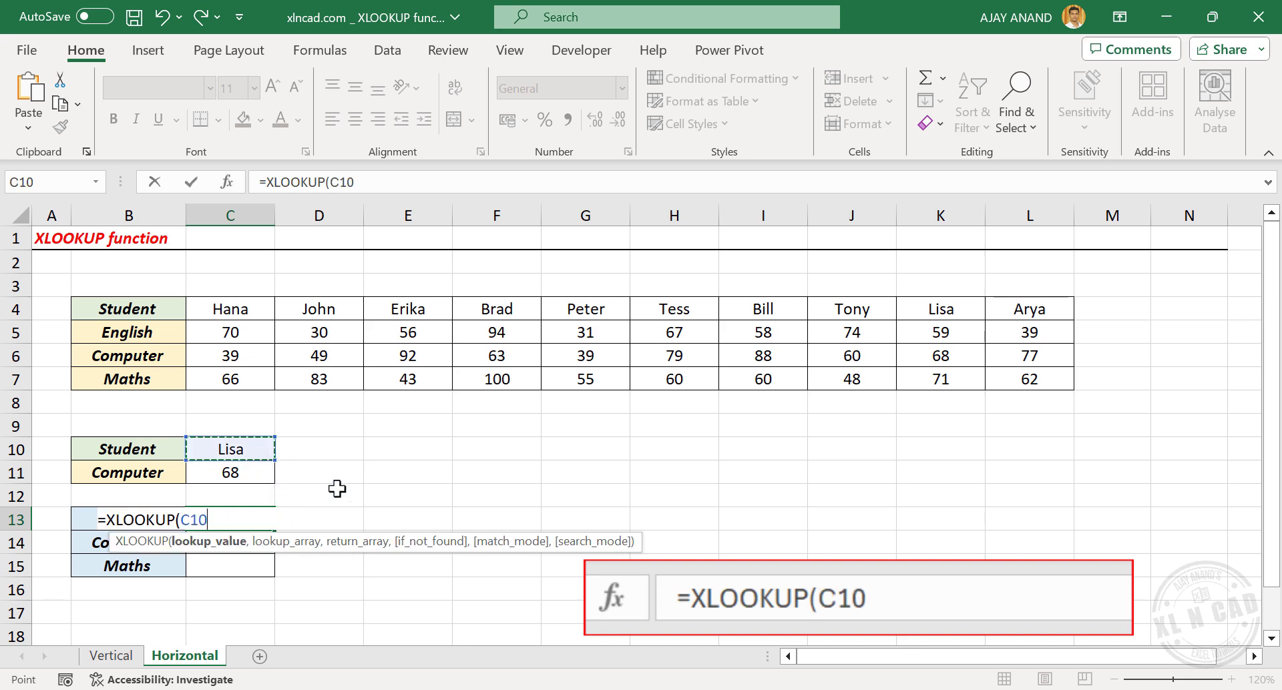
pyautogui.write(',')
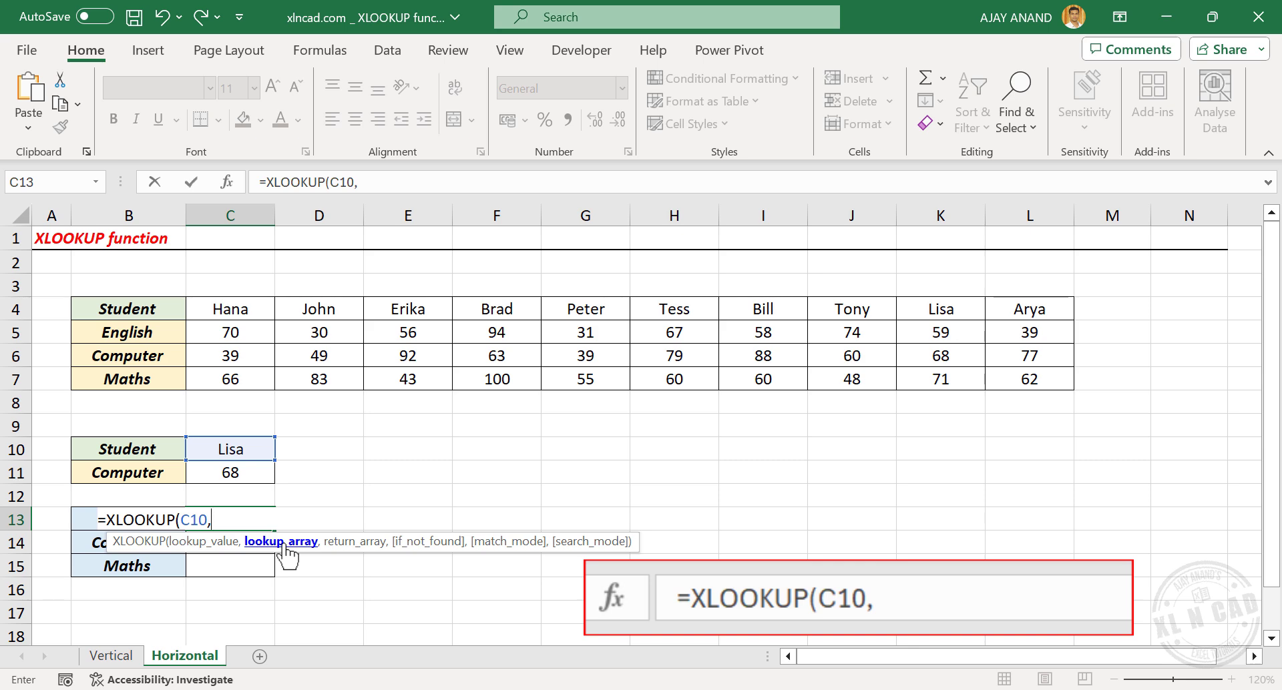
pyautogui.moveTo(253, 311); pyautogui.dragTo(1029, 309)
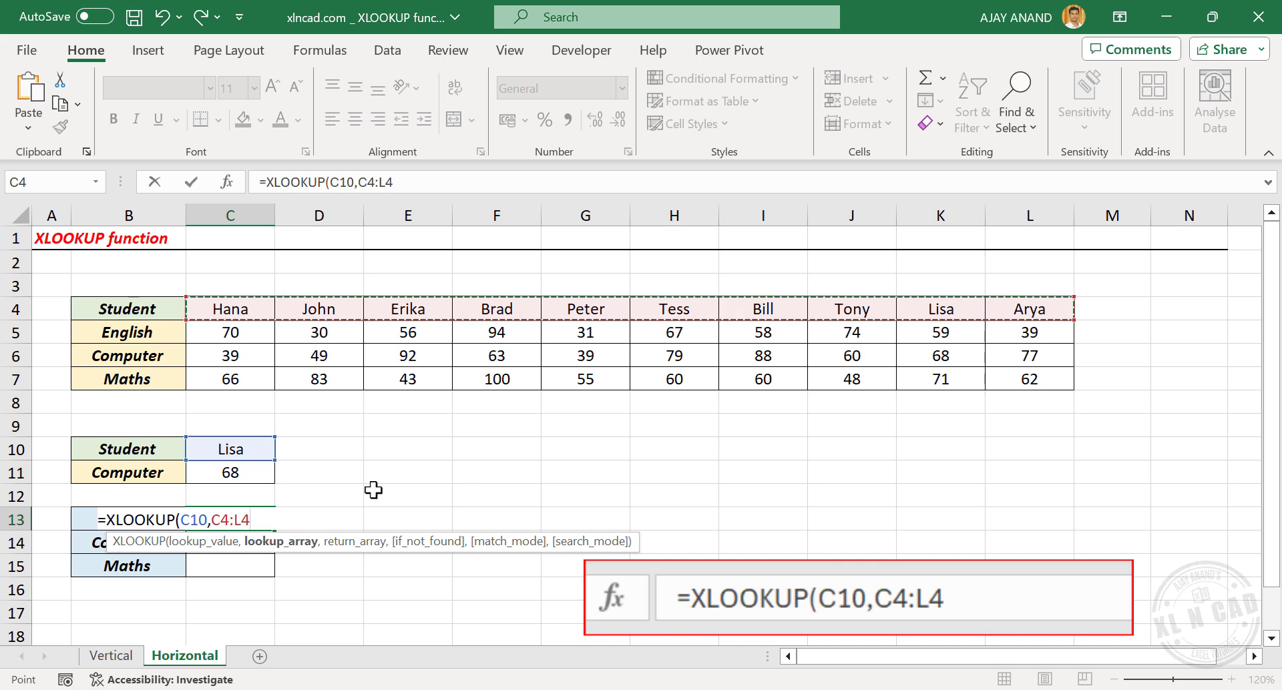
pyautogui.write(',')
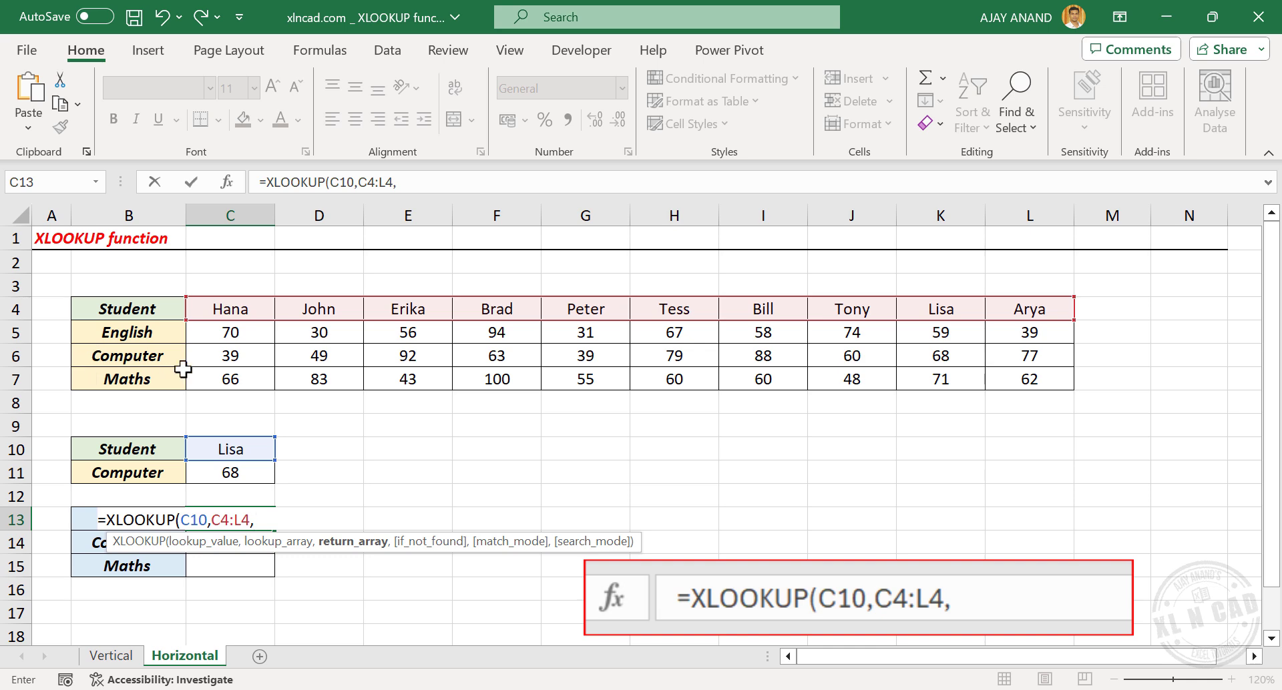
pyautogui.moveTo(232, 335); pyautogui.dragTo(1021, 380)
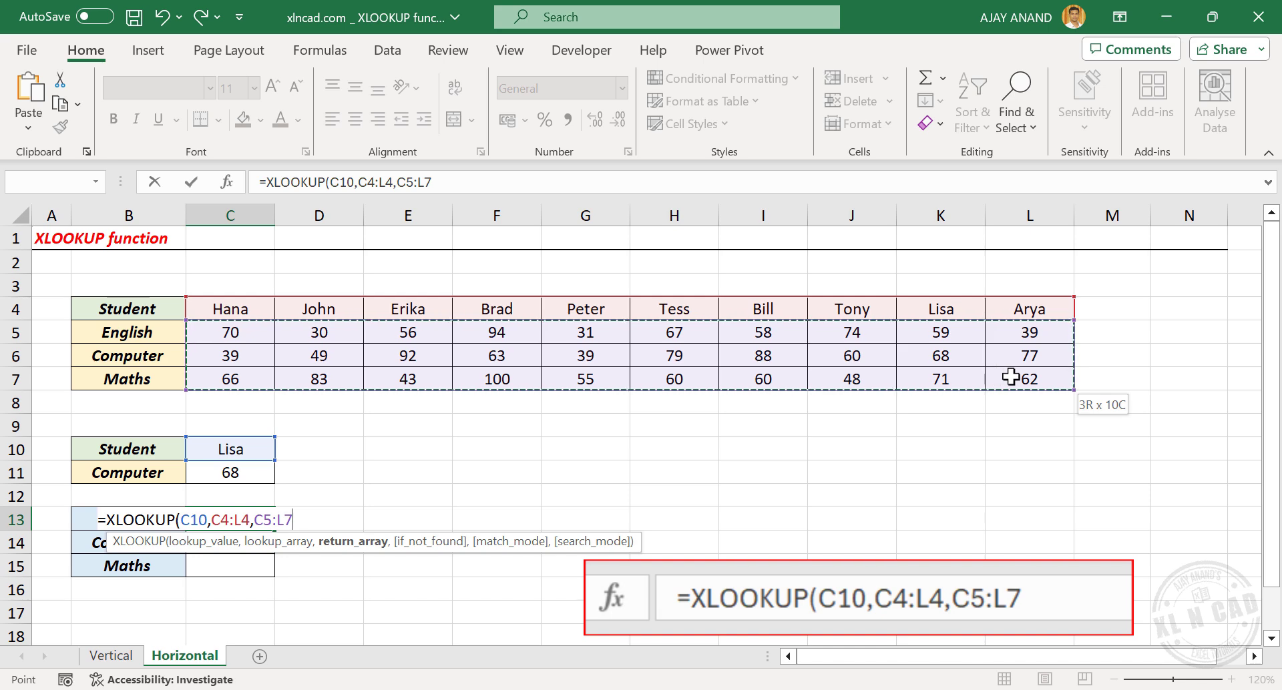
pyautogui.write(')')
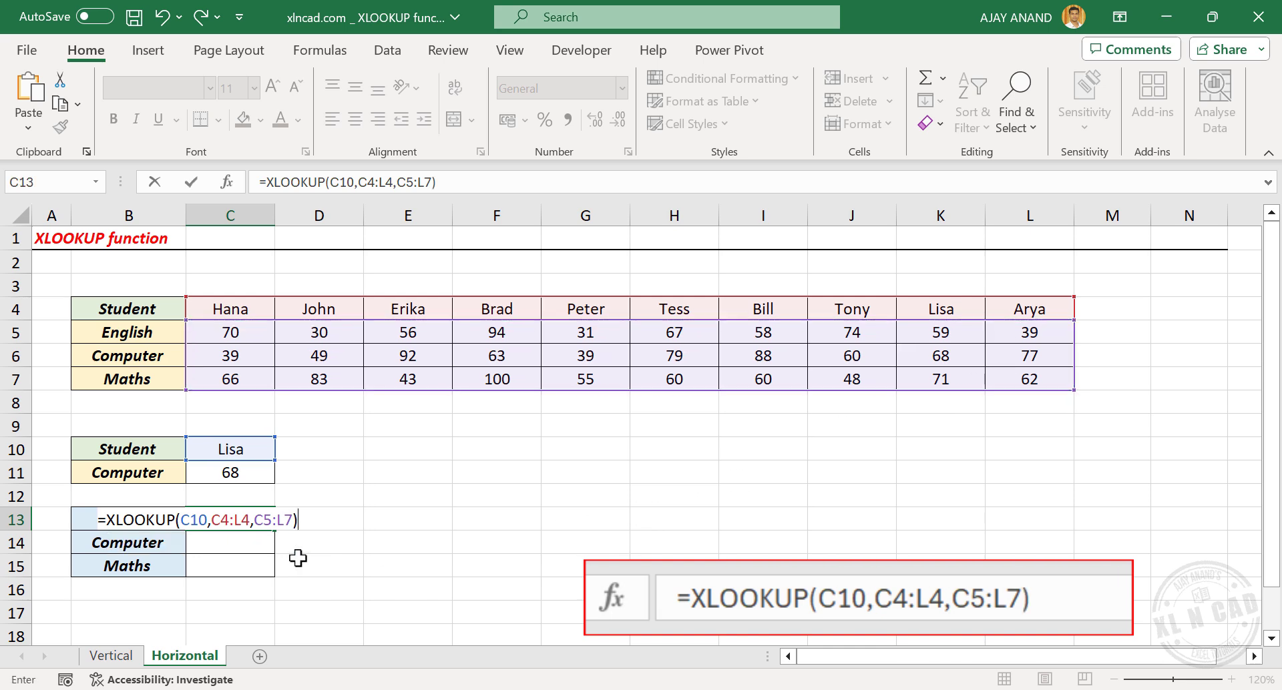
pyautogui.press('Return')
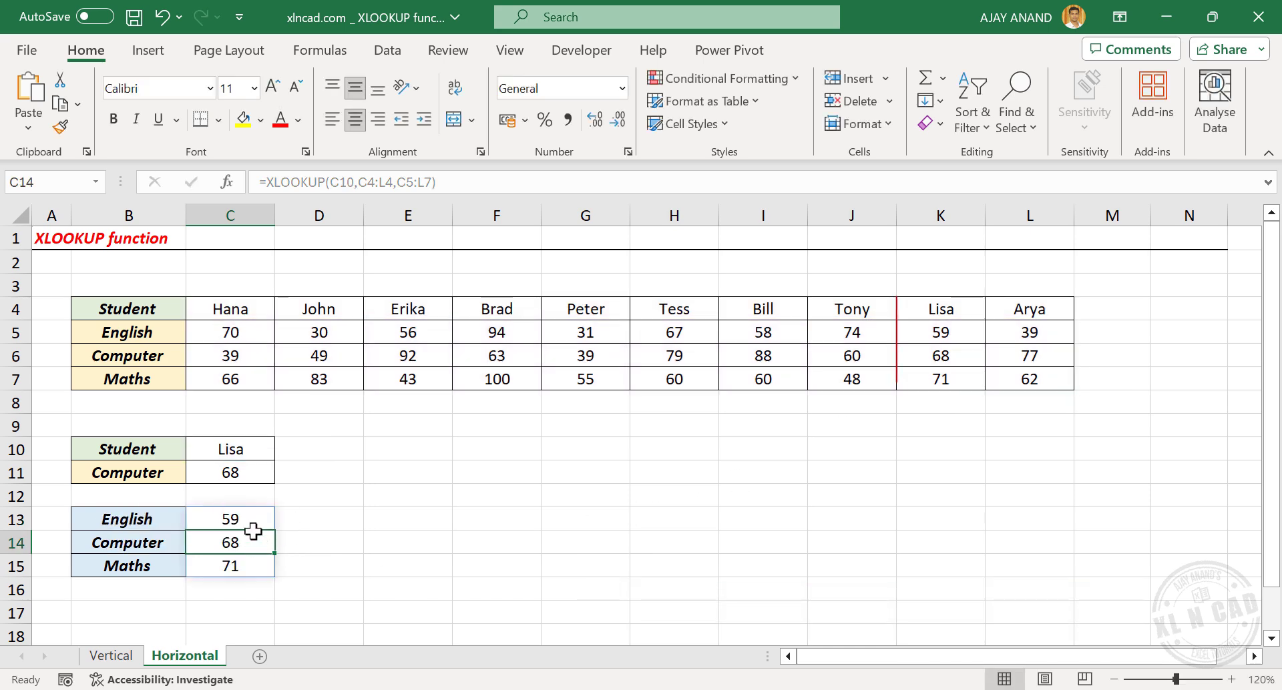